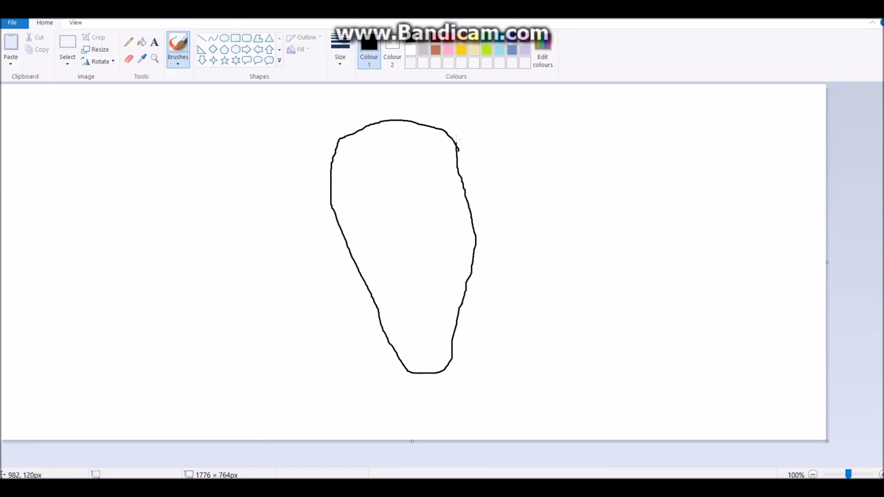
Step: Draw an almond-shaped eye with a flat lower lid and a small round iris in the left half of the face
{"action": "left_click_drag", "start_coordinate": [400, 222], "coordinate": [350, 226]}
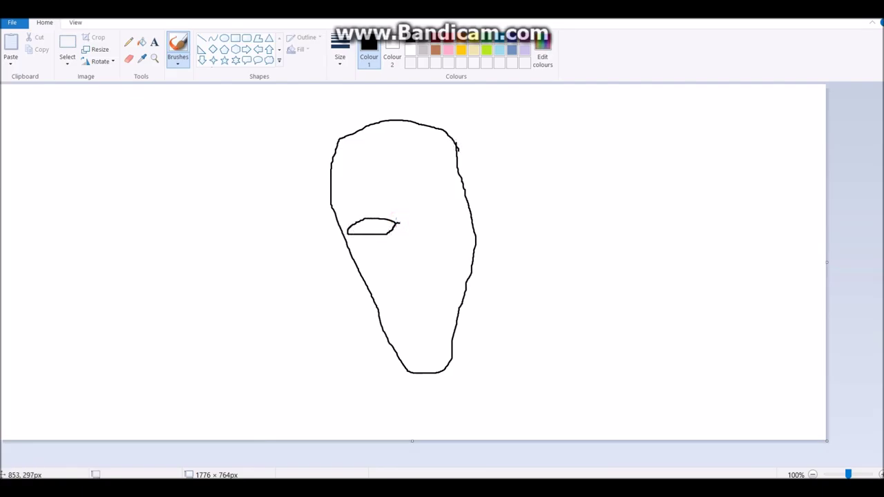
{"action": "left_click_drag", "start_coordinate": [368, 220], "coordinate": [368, 227]}
Step: Duplicate the eye with a free-form selection and place the copy level with the original in the right half of the face
{"action": "left_click", "coordinate": [67, 59]}
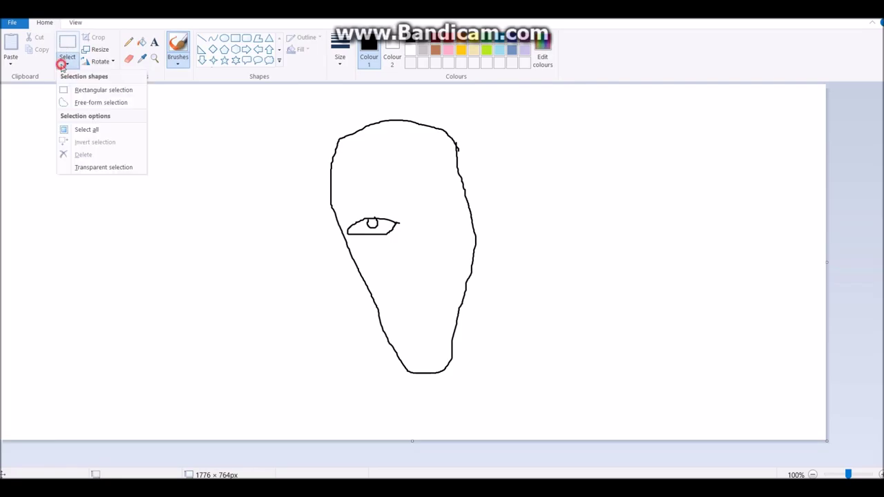
{"action": "left_click", "coordinate": [78, 103]}
{"action": "mouse_move", "coordinate": [395, 206]}
{"action": "left_mouse_down"}
{"action": "mouse_move", "coordinate": [344, 216]}
{"action": "mouse_move", "coordinate": [344, 232]}
{"action": "mouse_move", "coordinate": [363, 246]}
{"action": "mouse_move", "coordinate": [402, 230]}
{"action": "mouse_move", "coordinate": [401, 210]}
{"action": "left_mouse_up"}
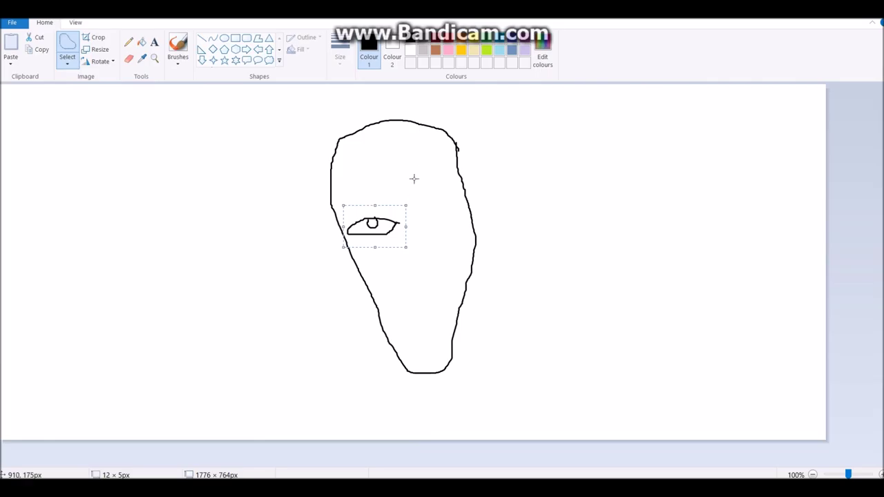
{"action": "right_click", "coordinate": [394, 230]}
{"action": "left_click", "coordinate": [413, 249]}
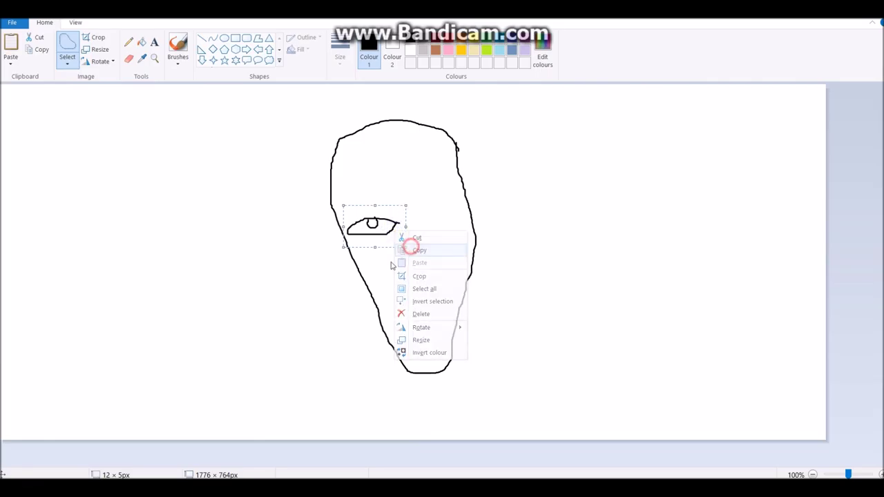
{"action": "left_click", "coordinate": [351, 291]}
{"action": "left_click", "coordinate": [434, 233]}
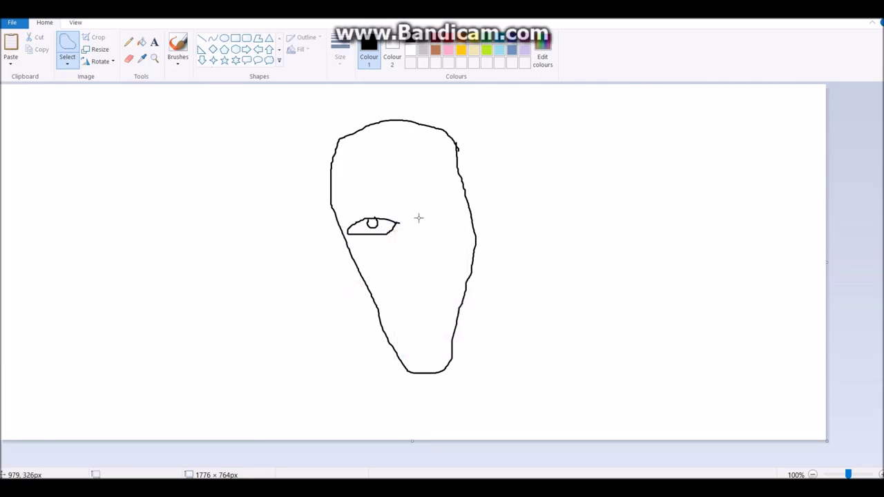
{"action": "left_click", "coordinate": [434, 196]}
{"action": "left_click", "coordinate": [15, 34]}
{"action": "mouse_move", "coordinate": [33, 103]}
{"action": "left_mouse_down"}
{"action": "mouse_move", "coordinate": [306, 178]}
{"action": "mouse_move", "coordinate": [387, 239]}
{"action": "mouse_move", "coordinate": [461, 235]}
{"action": "mouse_move", "coordinate": [439, 226]}
{"action": "left_mouse_up"}
Step: Brush a V-shaped nose between the eyes and a curved smiling mouth below it, with short creases at both mouth corners
{"action": "left_click", "coordinate": [177, 48]}
{"action": "mouse_move", "coordinate": [395, 252]}
{"action": "left_mouse_down"}
{"action": "mouse_move", "coordinate": [398, 272]}
{"action": "mouse_move", "coordinate": [411, 271]}
{"action": "left_mouse_up"}
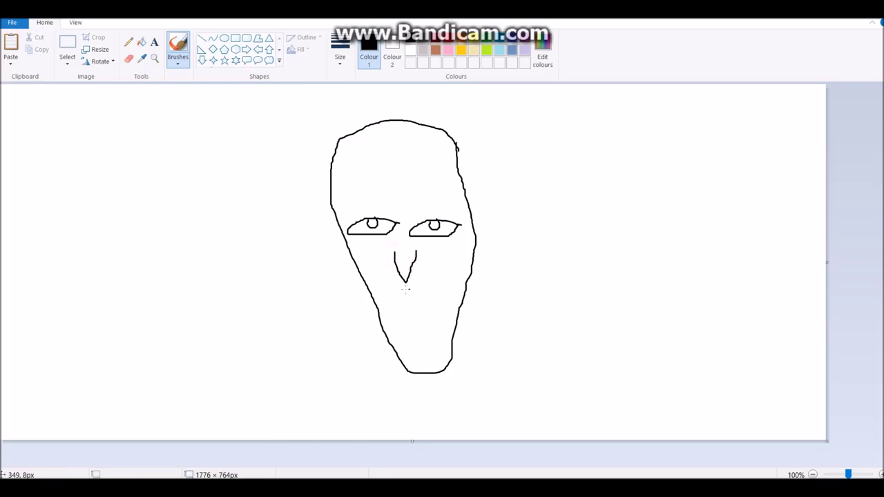
{"action": "left_click_drag", "start_coordinate": [385, 287], "coordinate": [436, 284]}
{"action": "left_click", "coordinate": [382, 289]}
{"action": "left_click_drag", "start_coordinate": [381, 289], "coordinate": [379, 282]}
{"action": "left_click_drag", "start_coordinate": [446, 274], "coordinate": [451, 279]}
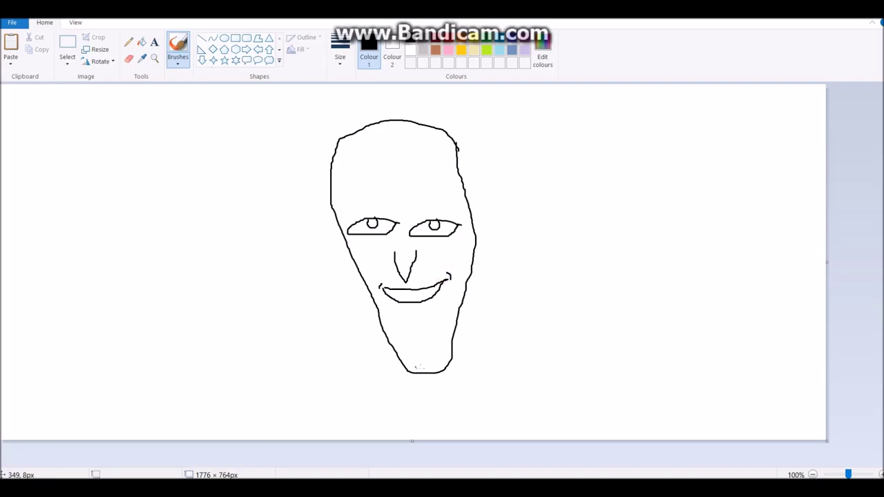
Step: Draw a small chin mark, a short line under the lower lip, and a curved hairline across the forehead
{"action": "left_click", "coordinate": [420, 366]}
{"action": "left_click", "coordinate": [424, 366]}
{"action": "left_click_drag", "start_coordinate": [408, 310], "coordinate": [414, 310]}
{"action": "left_click_drag", "start_coordinate": [345, 200], "coordinate": [465, 201]}
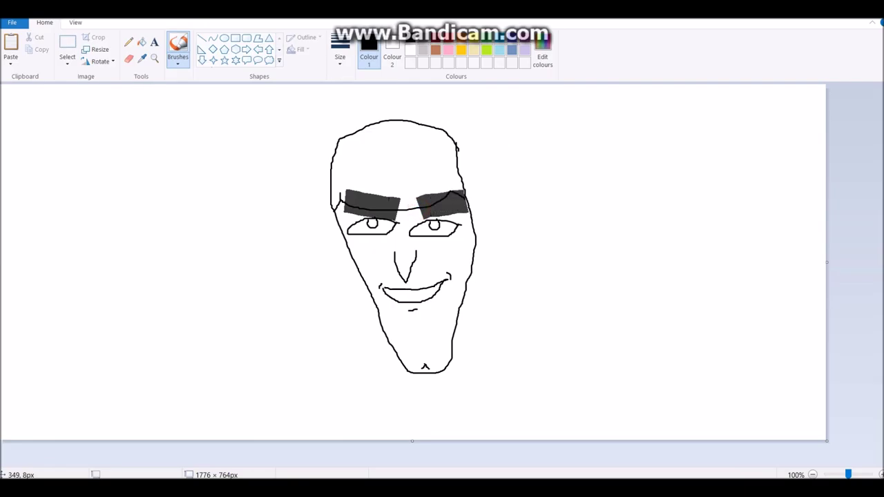
Step: Undo the thick grey eyebrows painted above the eyes
{"action": "left_click", "coordinate": [233, 188]}
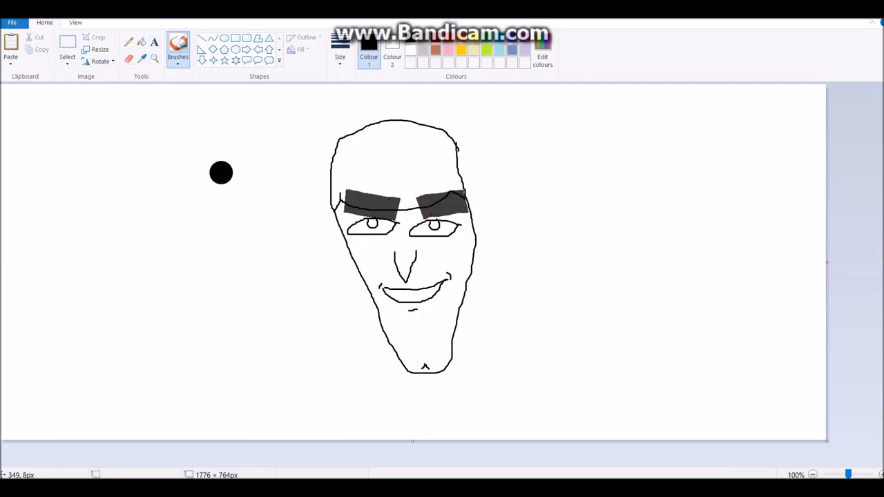
{"action": "left_click", "coordinate": [18, 26]}
{"action": "left_click", "coordinate": [302, 80]}
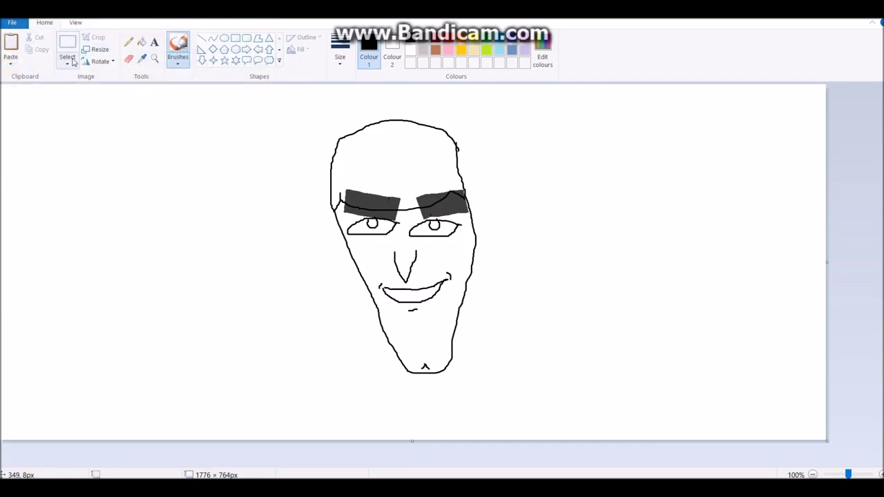
{"action": "left_click_drag", "start_coordinate": [171, 110], "coordinate": [241, 153]}
{"action": "key", "text": "ctrl+z"}
{"action": "key", "text": "ctrl+z"}
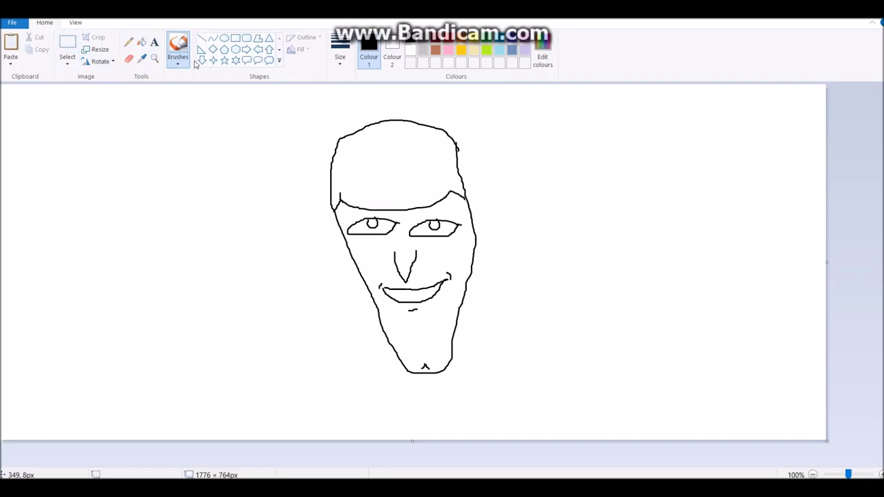
Step: Draw thin eyebrows above both eyes and a crease on each cheek with the basic brush
{"action": "left_click", "coordinate": [178, 61]}
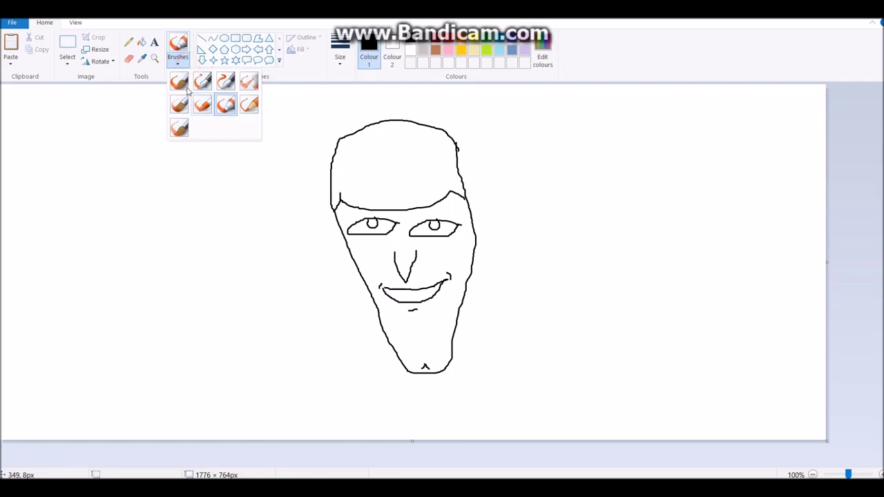
{"action": "left_click", "coordinate": [179, 82]}
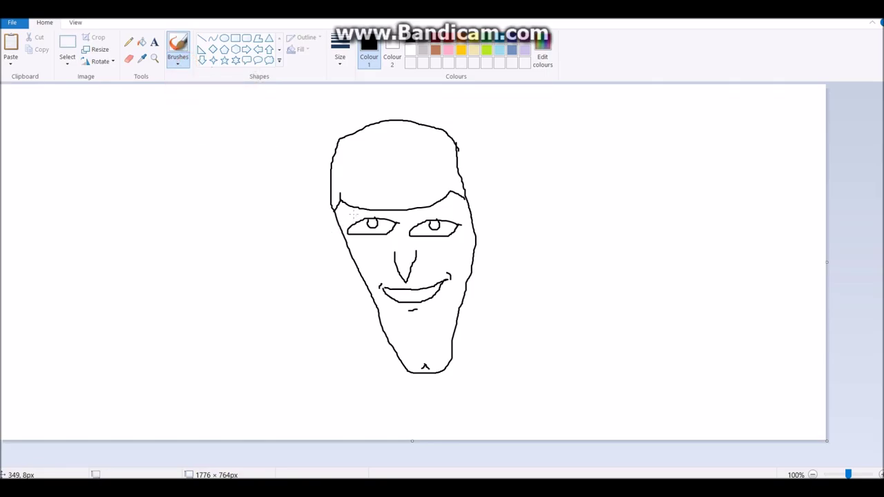
{"action": "left_click_drag", "start_coordinate": [353, 214], "coordinate": [395, 215]}
{"action": "left_click_drag", "start_coordinate": [425, 265], "coordinate": [440, 275]}
{"action": "left_click_drag", "start_coordinate": [385, 268], "coordinate": [374, 274]}
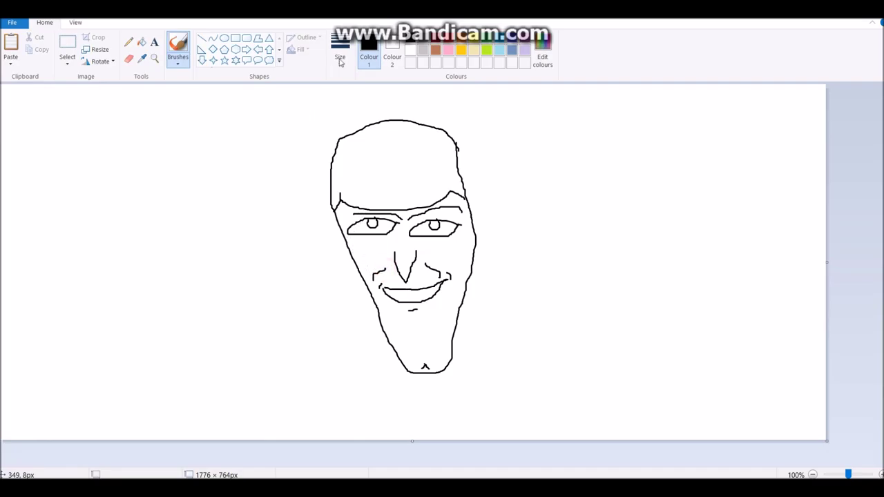
Step: Fill the face with light pink and the hair area above the hairline with black
{"action": "left_click", "coordinate": [447, 50]}
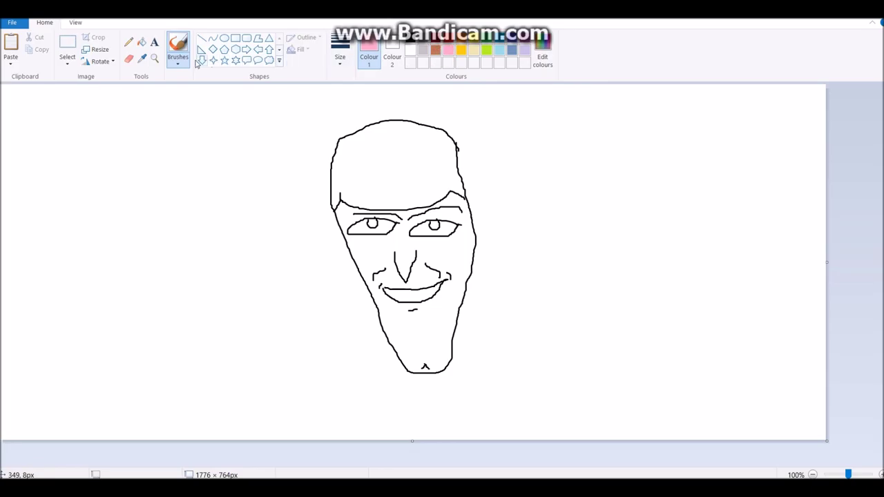
{"action": "left_click", "coordinate": [141, 42]}
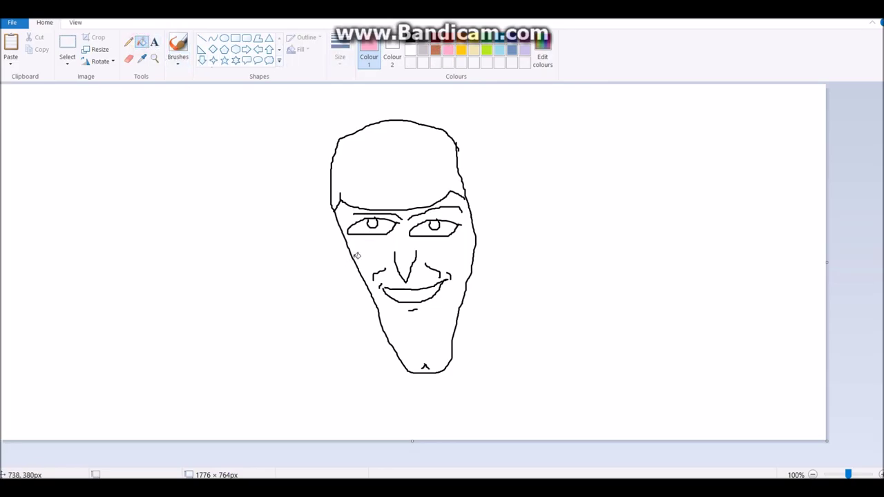
{"action": "left_click", "coordinate": [379, 247]}
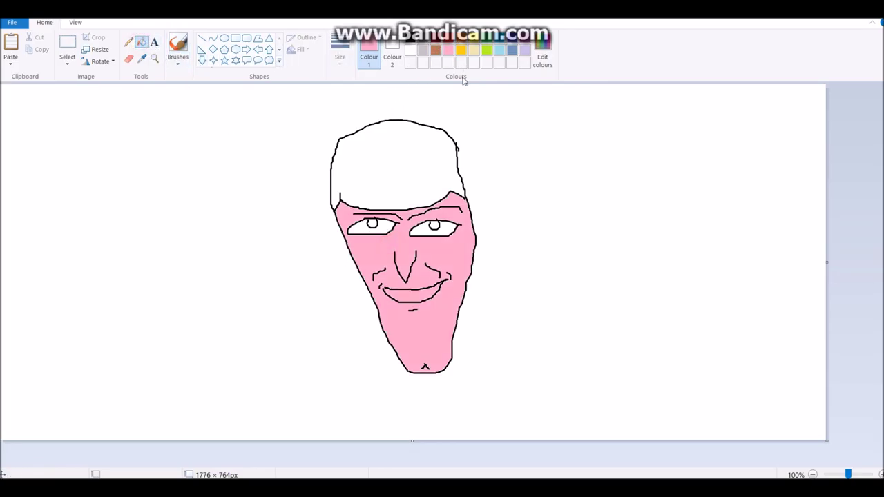
{"action": "left_click", "coordinate": [411, 50]}
{"action": "left_click", "coordinate": [409, 158]}
Step: Fill the irises of both eyes with dark blue
{"action": "left_click", "coordinate": [512, 49]}
{"action": "left_click", "coordinate": [373, 222]}
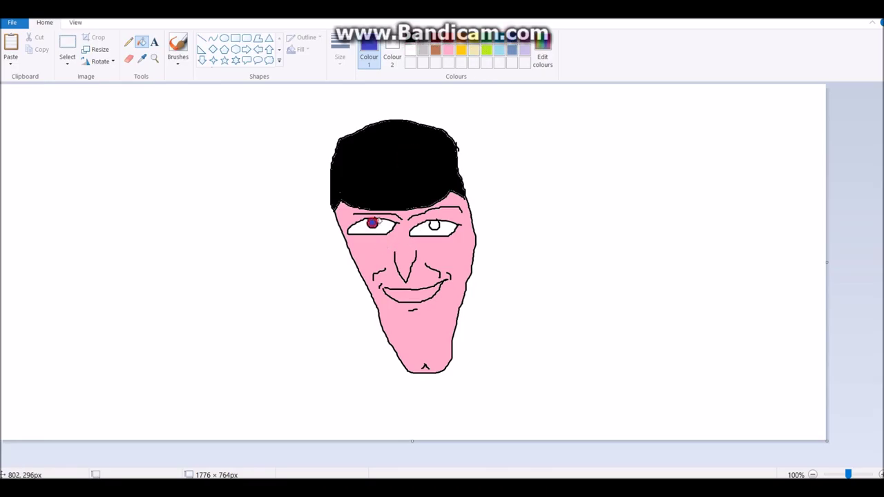
{"action": "left_click", "coordinate": [434, 225]}
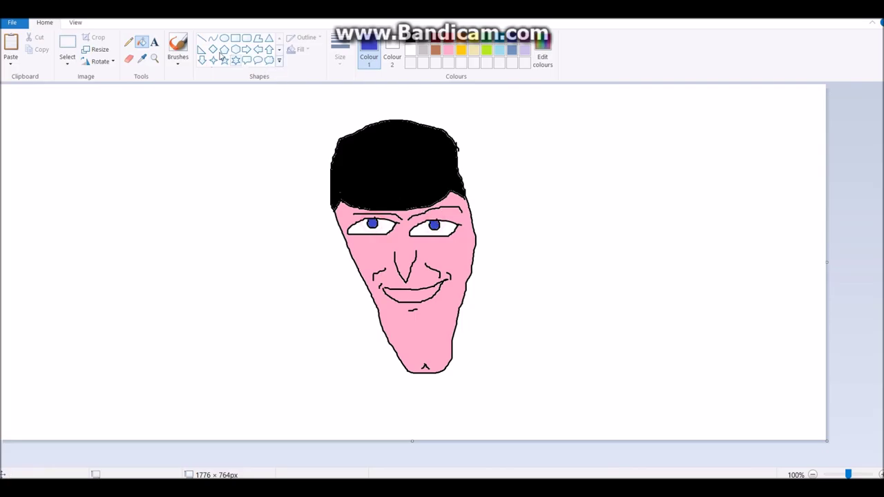
Step: Switch back to the brush with black as the drawing colour
{"action": "left_click", "coordinate": [177, 47]}
{"action": "left_click", "coordinate": [412, 45]}
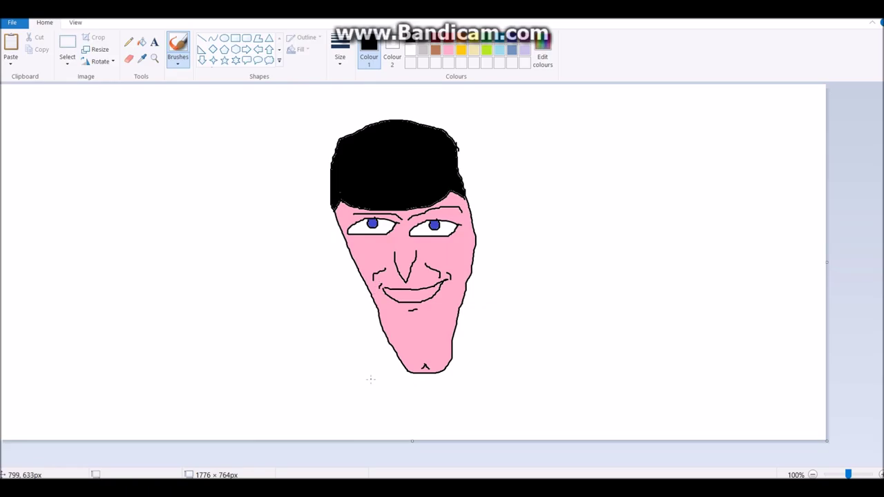
{"action": "left_click_drag", "start_coordinate": [391, 344], "coordinate": [336, 328]}
{"action": "key", "text": "ctrl+z"}
{"action": "mouse_move", "coordinate": [384, 342]}
{"action": "left_mouse_down"}
{"action": "mouse_move", "coordinate": [360, 340]}
{"action": "mouse_move", "coordinate": [360, 357]}
{"action": "mouse_move", "coordinate": [393, 366]}
{"action": "left_mouse_up"}
{"action": "mouse_move", "coordinate": [453, 340]}
{"action": "left_mouse_down"}
{"action": "mouse_move", "coordinate": [494, 340]}
{"action": "mouse_move", "coordinate": [494, 364]}
{"action": "mouse_move", "coordinate": [458, 367]}
{"action": "left_mouse_up"}
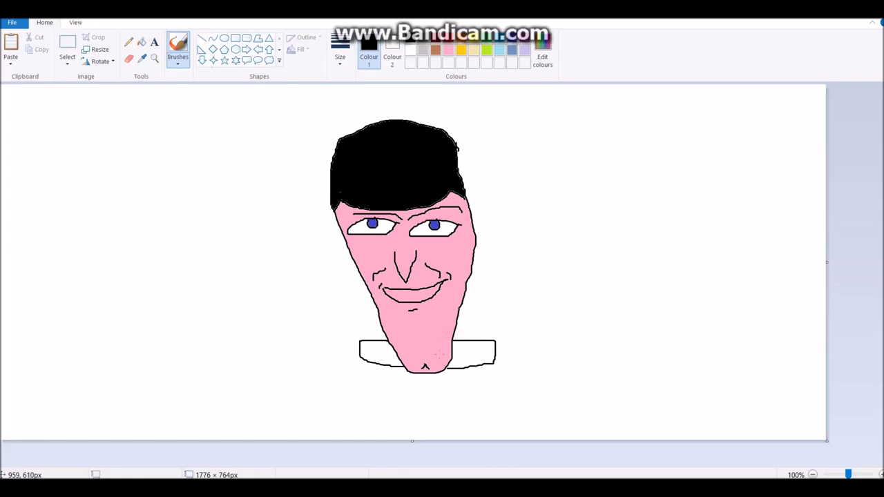
{"action": "key", "text": "ctrl+z"}
{"action": "key", "text": "ctrl+z"}
{"action": "key", "text": "ctrl+z"}
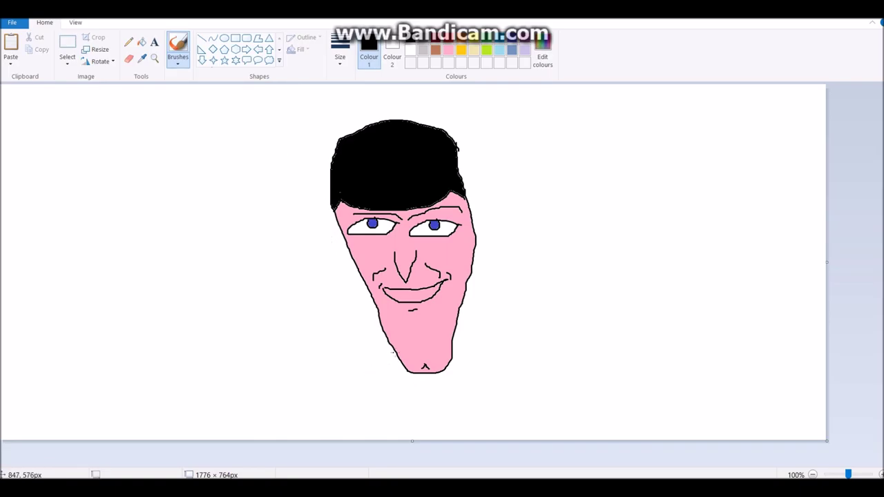
Step: Draw a pointed collar under the chin, the shoulders and sides of the torso, and a centre line down the shirt
{"action": "mouse_move", "coordinate": [397, 354]}
{"action": "left_mouse_down"}
{"action": "mouse_move", "coordinate": [398, 386]}
{"action": "mouse_move", "coordinate": [424, 412]}
{"action": "mouse_move", "coordinate": [454, 398]}
{"action": "mouse_move", "coordinate": [474, 366]}
{"action": "left_mouse_up"}
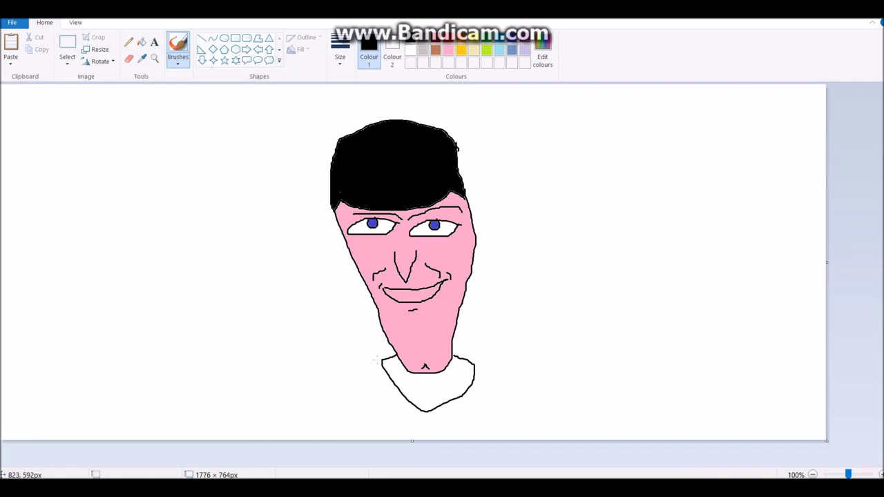
{"action": "mouse_move", "coordinate": [378, 358]}
{"action": "left_mouse_down"}
{"action": "mouse_move", "coordinate": [369, 360]}
{"action": "mouse_move", "coordinate": [370, 440]}
{"action": "left_mouse_up"}
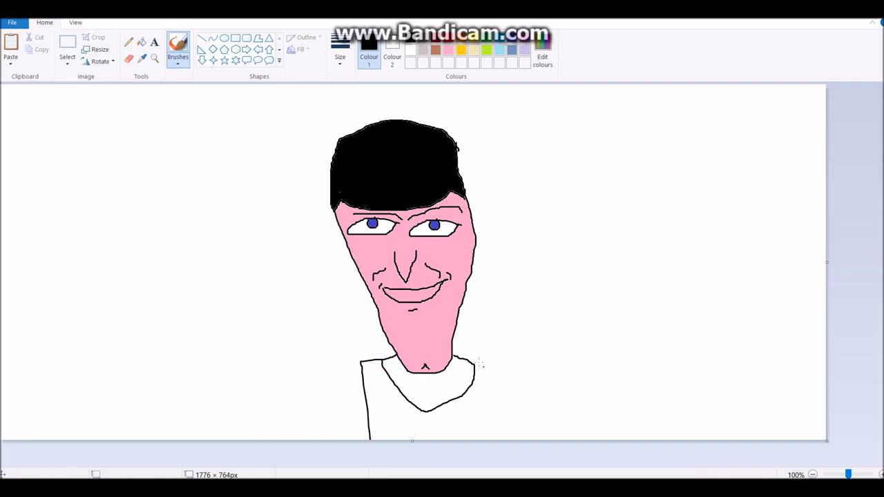
{"action": "mouse_move", "coordinate": [471, 363]}
{"action": "left_mouse_down"}
{"action": "mouse_move", "coordinate": [496, 368]}
{"action": "mouse_move", "coordinate": [496, 440]}
{"action": "left_mouse_up"}
{"action": "left_click_drag", "start_coordinate": [429, 411], "coordinate": [431, 440]}
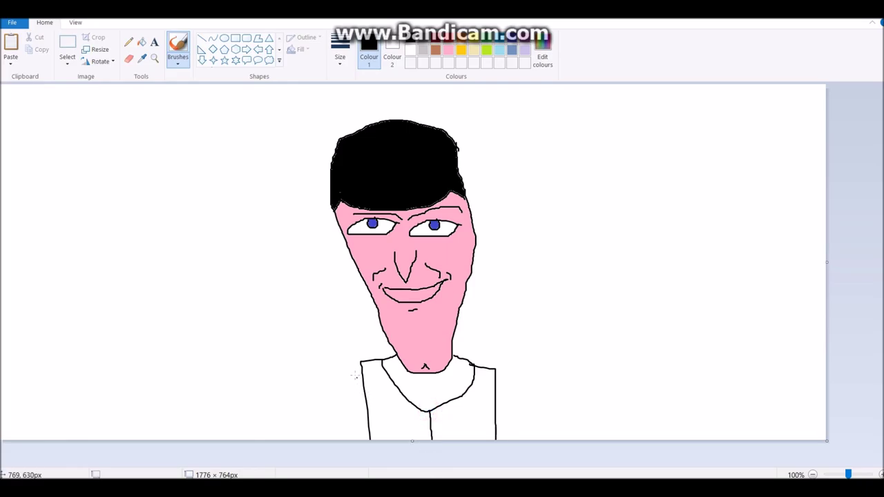
Step: Draw an arm on each side of the torso, running from the shoulder down to the canvas edge
{"action": "mouse_move", "coordinate": [358, 361]}
{"action": "left_mouse_down"}
{"action": "mouse_move", "coordinate": [297, 363]}
{"action": "mouse_move", "coordinate": [281, 439]}
{"action": "left_mouse_up"}
{"action": "left_click_drag", "start_coordinate": [330, 388], "coordinate": [311, 439]}
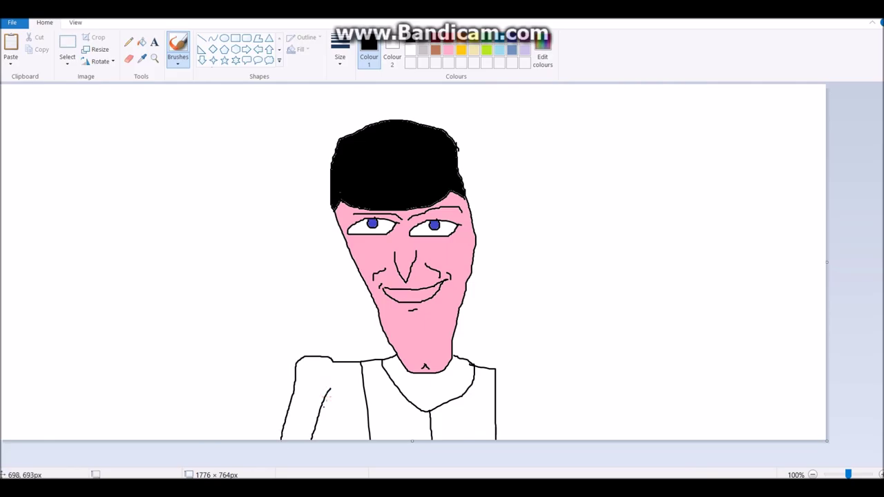
{"action": "left_click_drag", "start_coordinate": [327, 392], "coordinate": [355, 388]}
{"action": "mouse_move", "coordinate": [493, 370]}
{"action": "left_mouse_down"}
{"action": "mouse_move", "coordinate": [546, 351]}
{"action": "mouse_move", "coordinate": [573, 365]}
{"action": "mouse_move", "coordinate": [562, 384]}
{"action": "mouse_move", "coordinate": [560, 438]}
{"action": "left_mouse_up"}
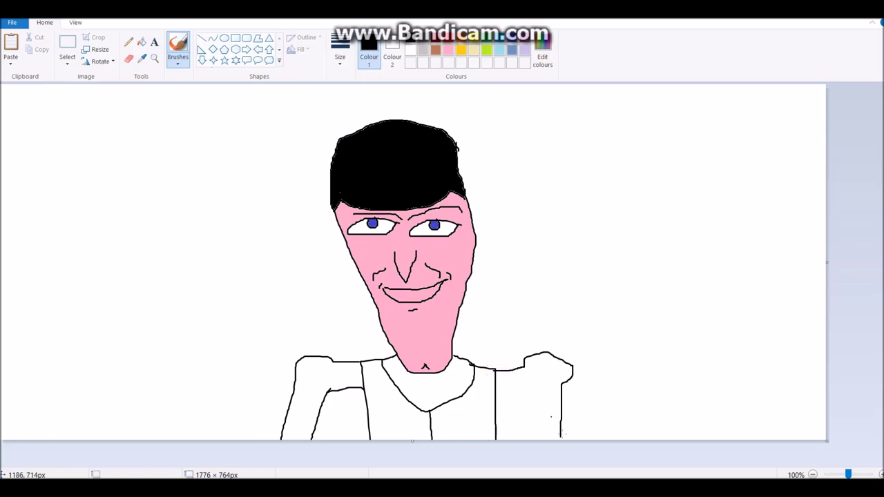
{"action": "left_click_drag", "start_coordinate": [536, 385], "coordinate": [540, 438]}
{"action": "left_click_drag", "start_coordinate": [536, 388], "coordinate": [502, 389]}
{"action": "left_click", "coordinate": [142, 42]}
{"action": "left_click", "coordinate": [429, 291]}
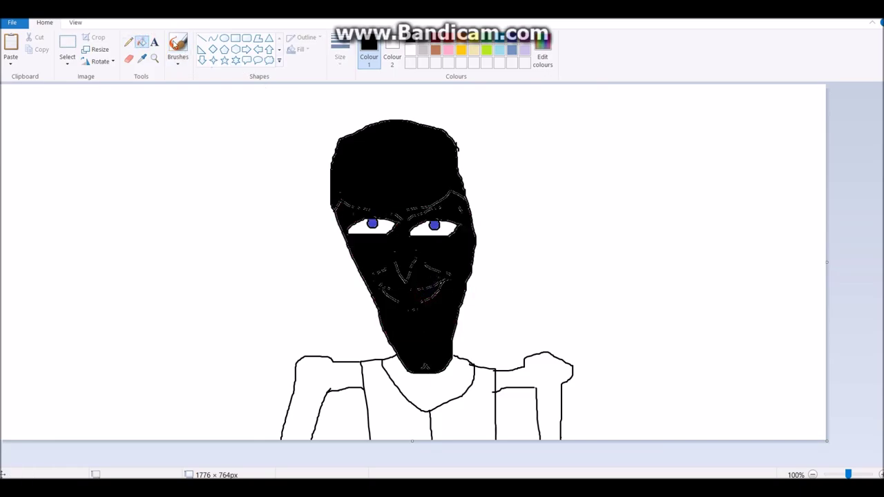
{"action": "left_click", "coordinate": [177, 46]}
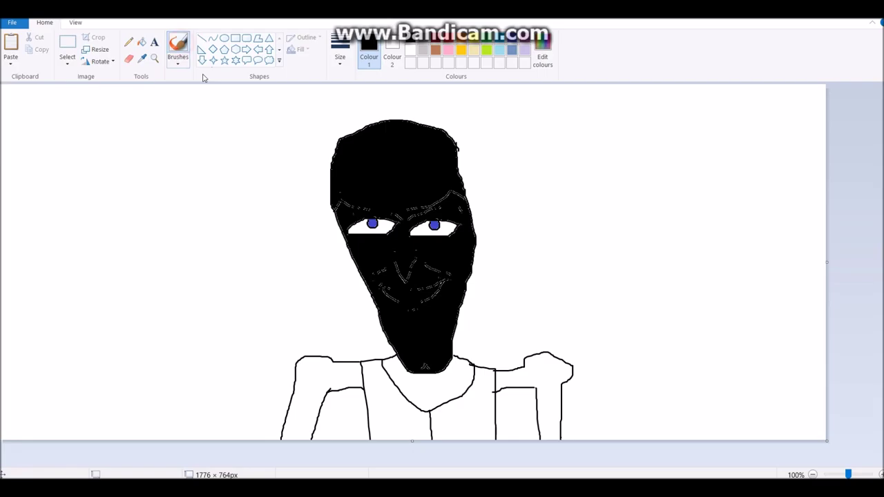
{"action": "left_click", "coordinate": [448, 49]}
{"action": "left_click", "coordinate": [143, 43]}
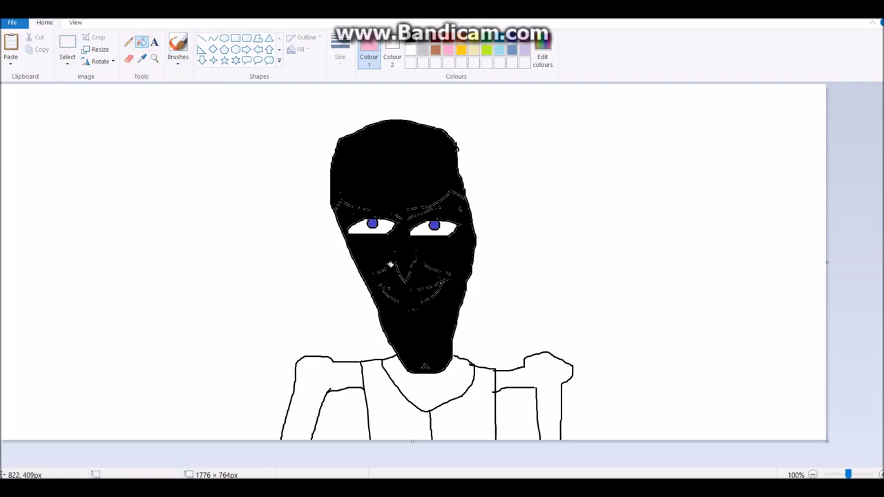
{"action": "left_click", "coordinate": [391, 251]}
{"action": "key", "text": "ctrl+z"}
{"action": "key", "text": "ctrl+z"}
{"action": "key", "text": "ctrl+z"}
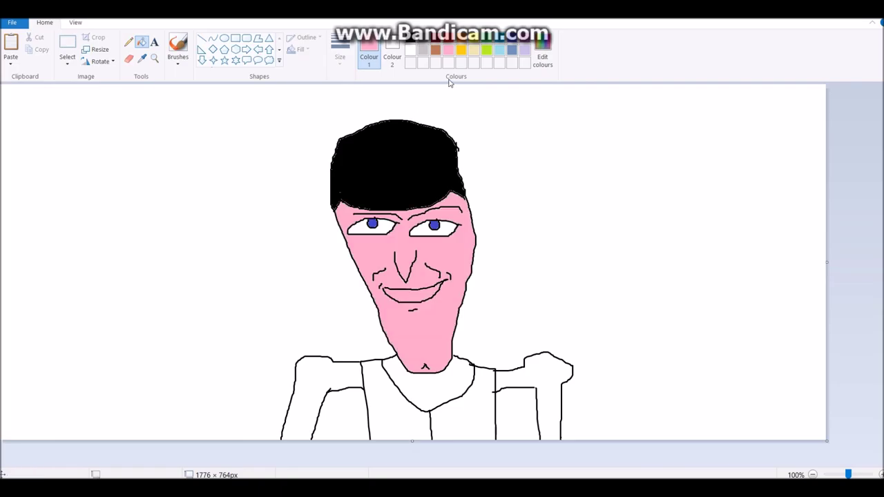
Step: Close the gap in the mouth outline at its left corner with the black brush
{"action": "left_click", "coordinate": [410, 48]}
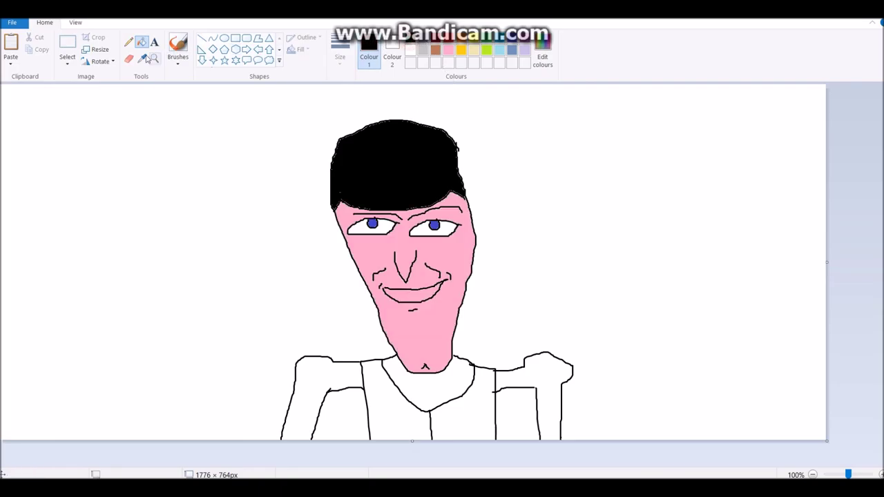
{"action": "scroll", "coordinate": [400, 327], "scroll_direction": "up", "scroll_amount": 3}
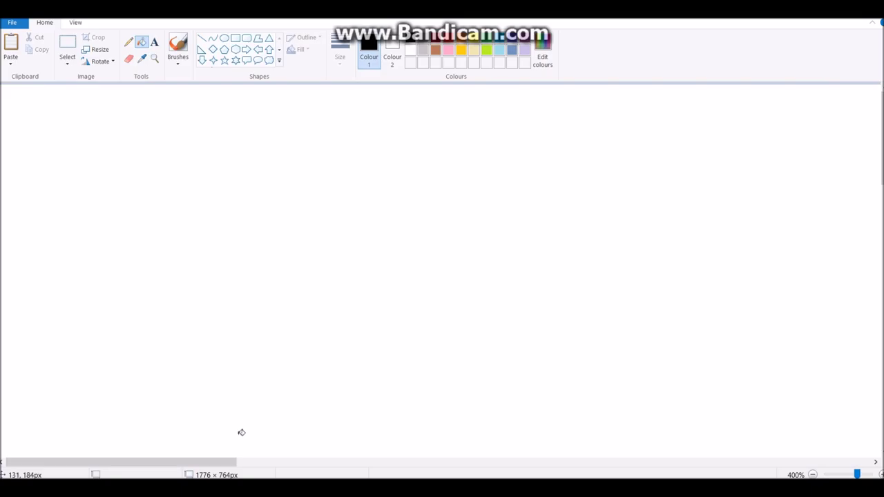
{"action": "left_click_drag", "start_coordinate": [217, 458], "coordinate": [525, 417]}
{"action": "scroll", "coordinate": [517, 344], "scroll_direction": "down", "scroll_amount": 5}
{"action": "scroll", "coordinate": [523, 283], "scroll_direction": "down", "scroll_amount": 5}
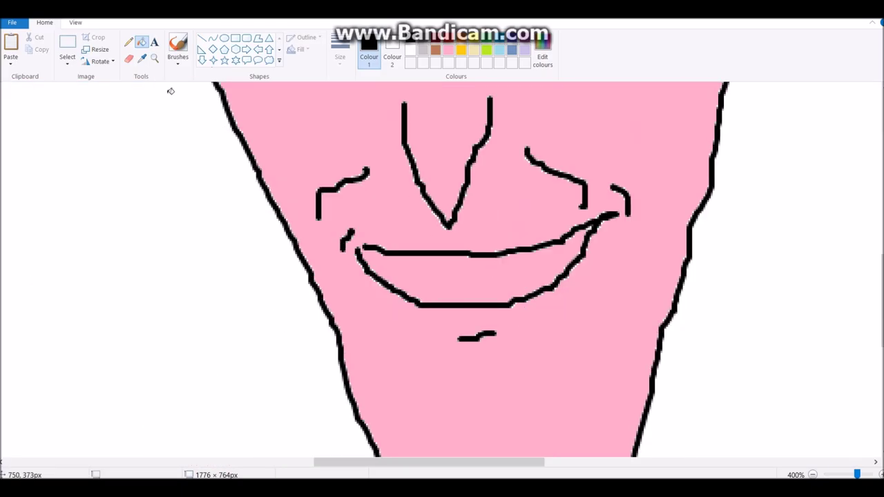
{"action": "left_click", "coordinate": [174, 35]}
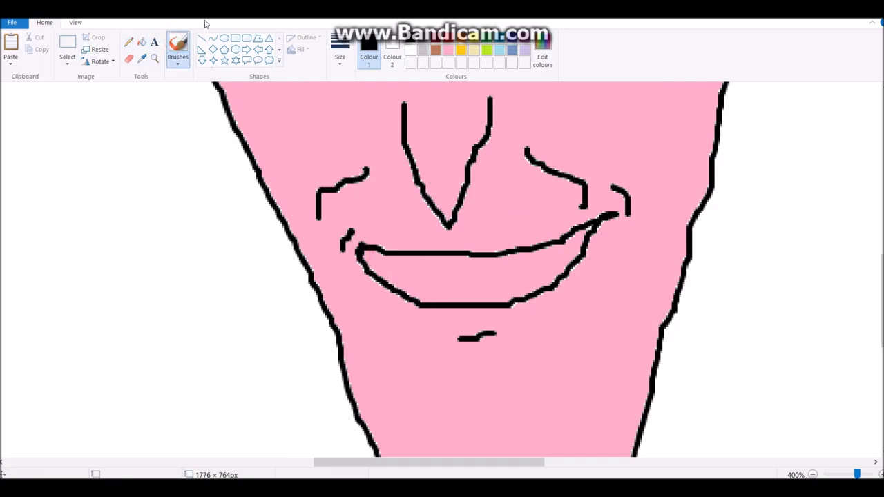
Step: Fill the inside of the mouth with white
{"action": "left_click", "coordinate": [142, 42]}
{"action": "left_click", "coordinate": [526, 258]}
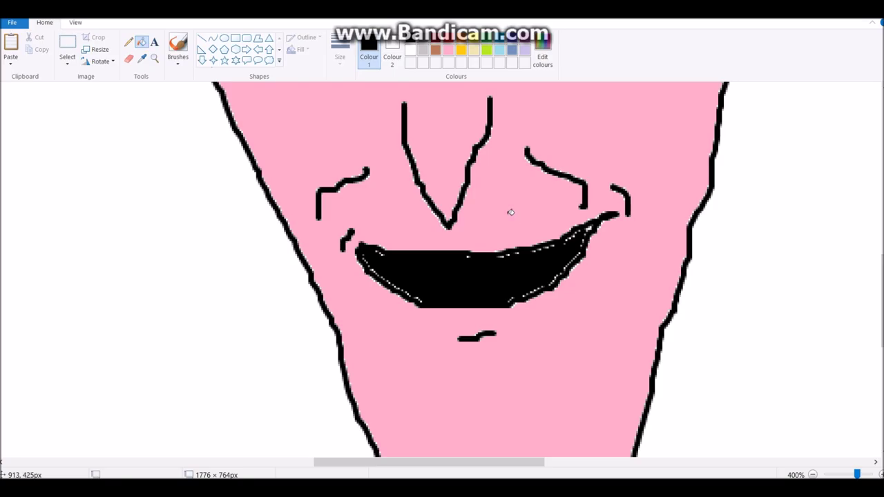
{"action": "key", "text": "ctrl+z"}
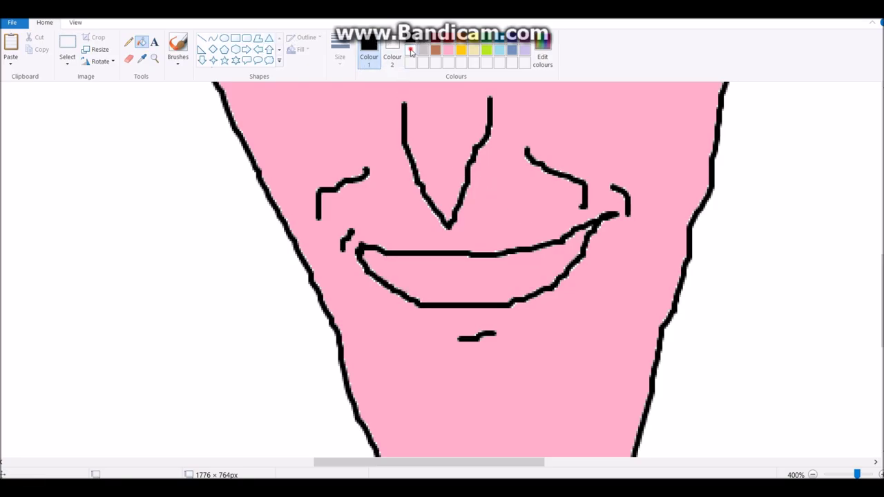
{"action": "left_click", "coordinate": [411, 49]}
{"action": "left_click", "coordinate": [453, 266]}
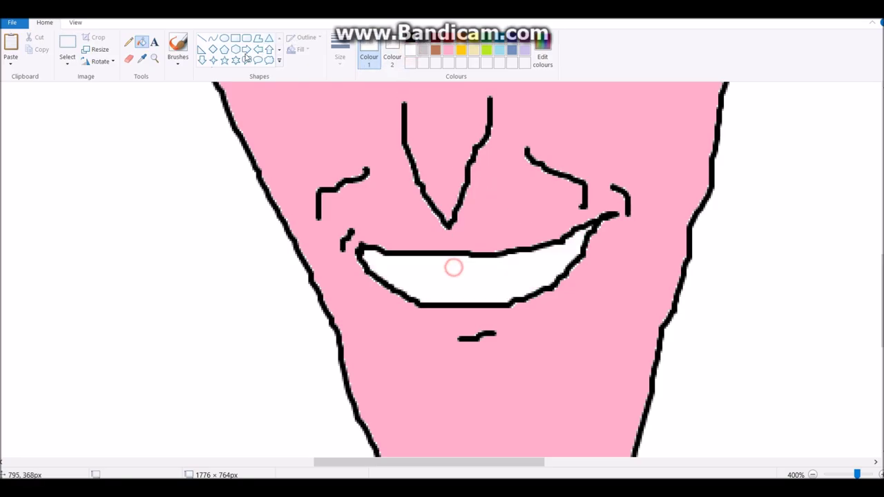
Step: Draw the teeth inside the mouth with the black brush, using a lengthwise line and several dividing lines
{"action": "left_click", "coordinate": [177, 45]}
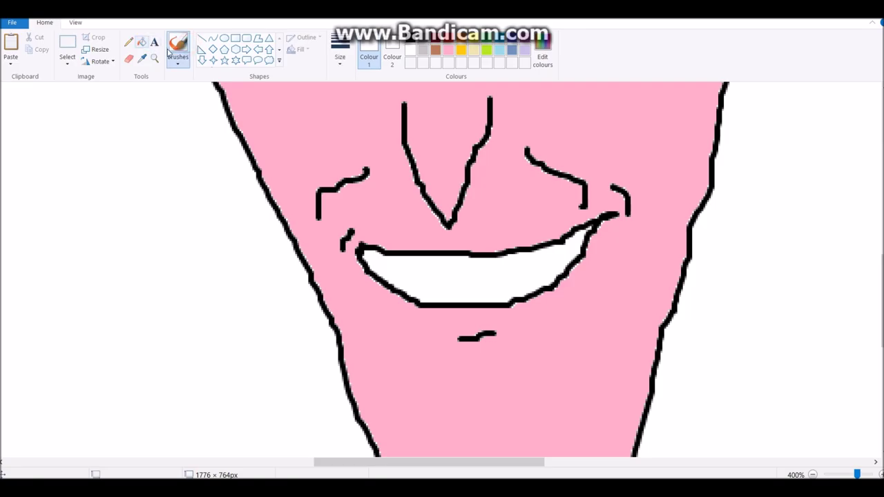
{"action": "left_click", "coordinate": [411, 50]}
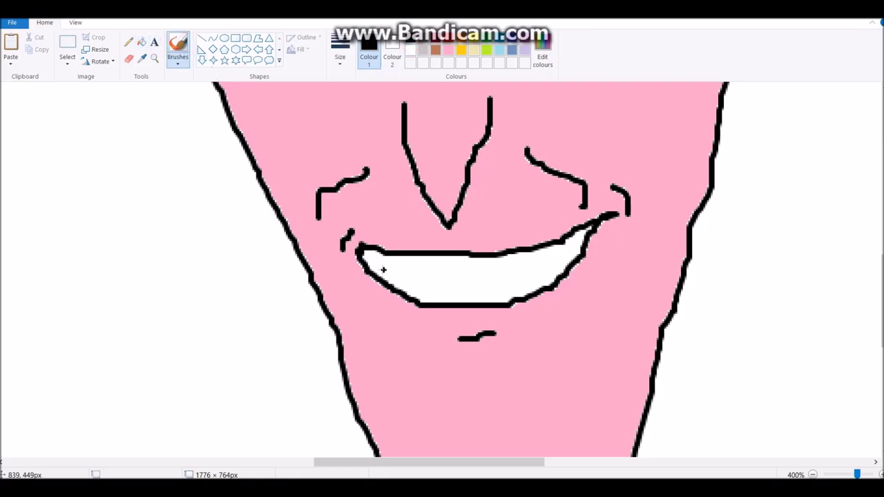
{"action": "mouse_move", "coordinate": [368, 271]}
{"action": "left_mouse_down"}
{"action": "mouse_move", "coordinate": [480, 273]}
{"action": "mouse_move", "coordinate": [584, 249]}
{"action": "left_mouse_up"}
{"action": "mouse_move", "coordinate": [394, 255]}
{"action": "left_mouse_down"}
{"action": "mouse_move", "coordinate": [393, 297]}
{"action": "mouse_move", "coordinate": [430, 250]}
{"action": "mouse_move", "coordinate": [474, 268]}
{"action": "mouse_move", "coordinate": [474, 305]}
{"action": "mouse_move", "coordinate": [516, 252]}
{"action": "mouse_move", "coordinate": [551, 271]}
{"action": "mouse_move", "coordinate": [546, 288]}
{"action": "mouse_move", "coordinate": [561, 240]}
{"action": "mouse_move", "coordinate": [574, 261]}
{"action": "left_mouse_up"}
Step: Fill both halves of the shirt with red
{"action": "scroll", "coordinate": [557, 225], "scroll_direction": "down", "scroll_amount": 2}
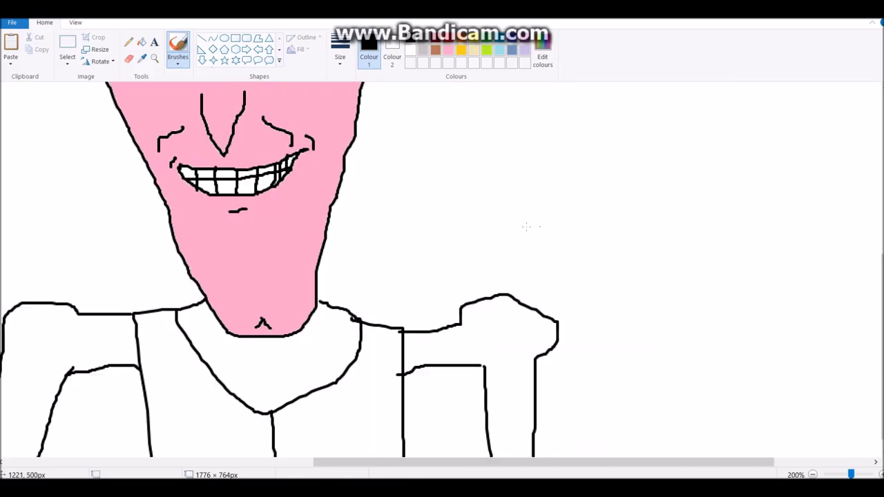
{"action": "scroll", "coordinate": [451, 230], "scroll_direction": "down", "scroll_amount": 1}
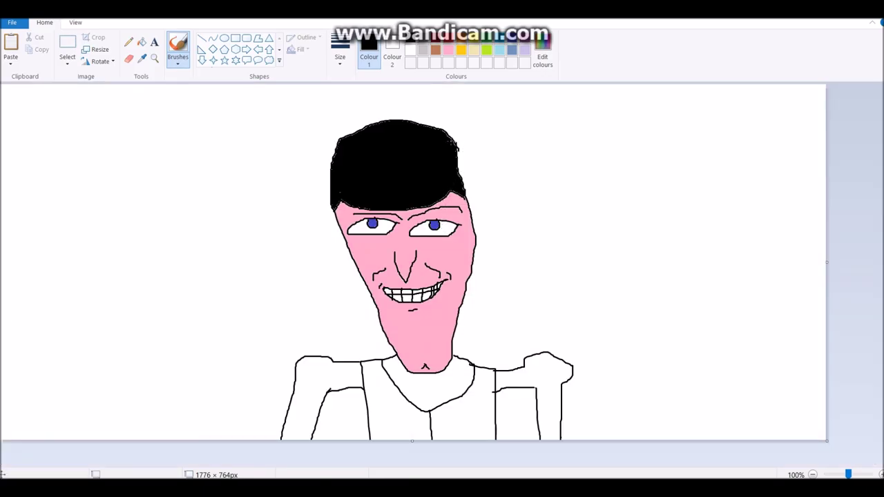
{"action": "left_click", "coordinate": [448, 45]}
{"action": "left_click", "coordinate": [141, 42]}
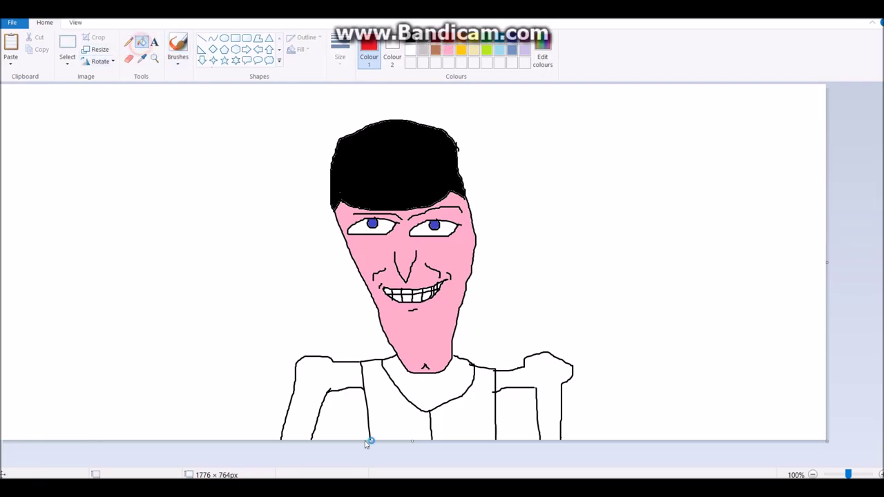
{"action": "left_click", "coordinate": [395, 409]}
{"action": "left_click", "coordinate": [480, 413]}
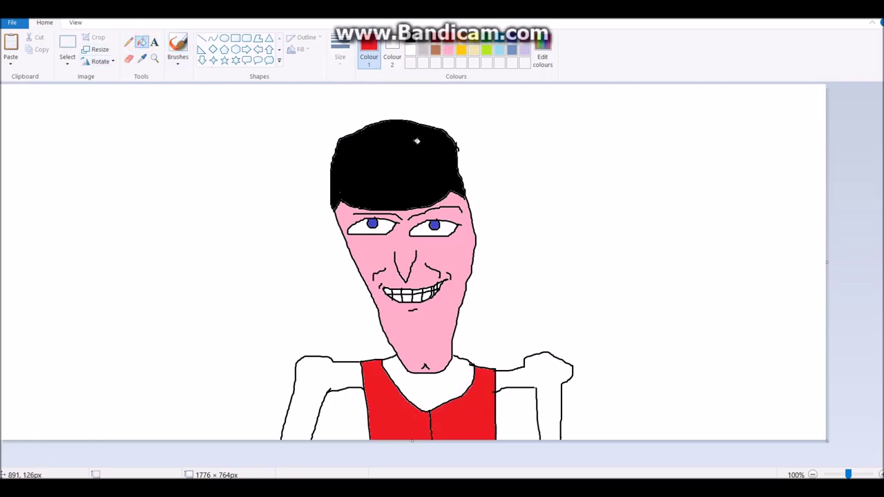
Step: Fill the arms on both sides of the torso with indigo
{"action": "left_click", "coordinate": [511, 50]}
{"action": "left_click", "coordinate": [356, 379]}
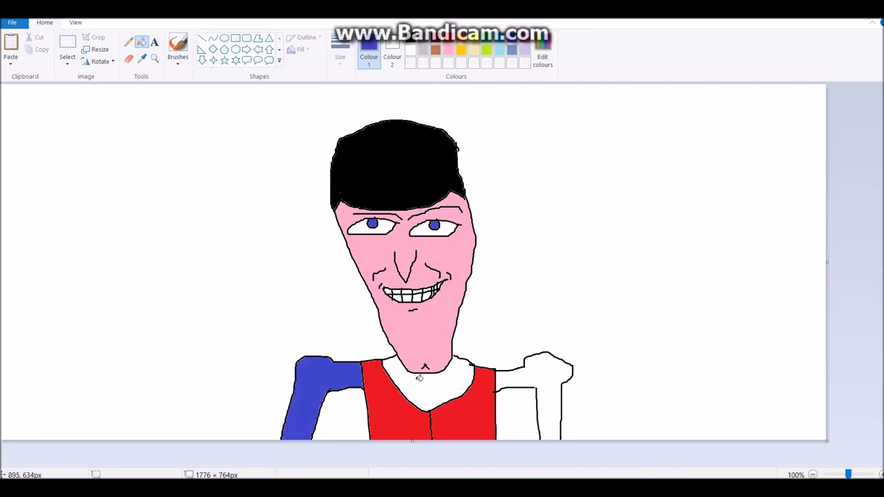
{"action": "left_click", "coordinate": [429, 380]}
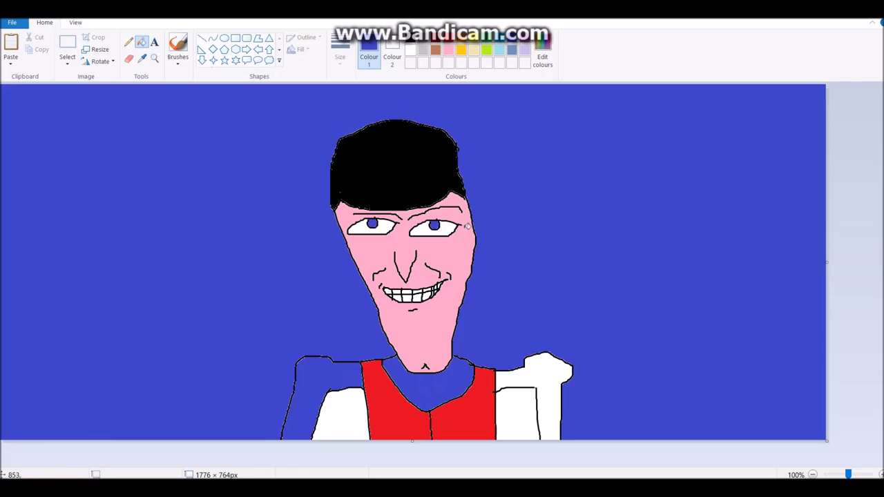
{"action": "key", "text": "ctrl+z"}
{"action": "left_click", "coordinate": [551, 368]}
Step: Close the gap between the jaw and the right-hand shoulder line with the black brush
{"action": "scroll", "coordinate": [565, 399], "scroll_direction": "up", "scroll_amount": 1}
{"action": "scroll", "coordinate": [249, 403], "scroll_direction": "up", "scroll_amount": 6}
{"action": "left_click", "coordinate": [39, 455]}
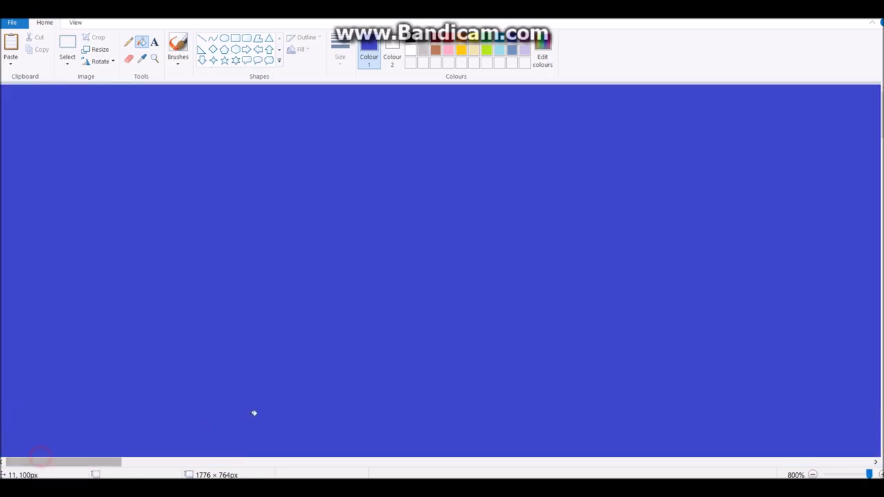
{"action": "key", "text": "ctrl+z"}
{"action": "left_click_drag", "start_coordinate": [71, 464], "coordinate": [454, 453]}
{"action": "scroll", "coordinate": [477, 243], "scroll_direction": "down", "scroll_amount": 20}
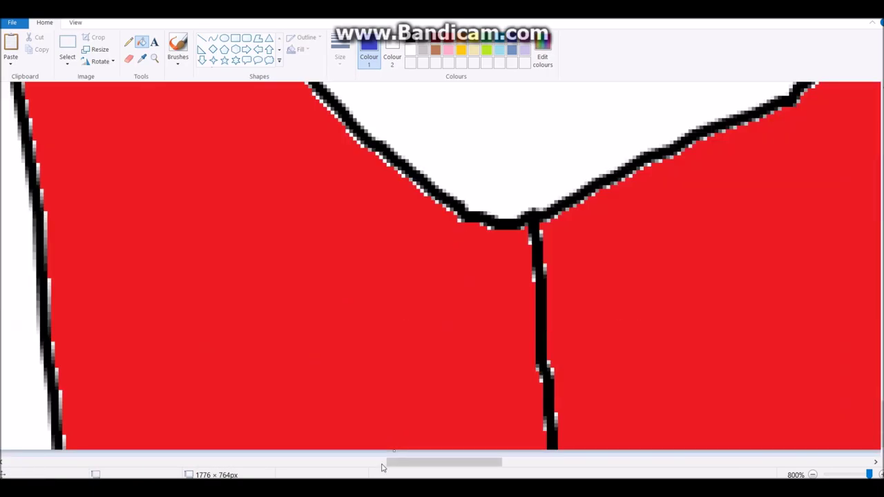
{"action": "left_click_drag", "start_coordinate": [384, 464], "coordinate": [451, 446]}
{"action": "scroll", "coordinate": [444, 367], "scroll_direction": "up", "scroll_amount": 2}
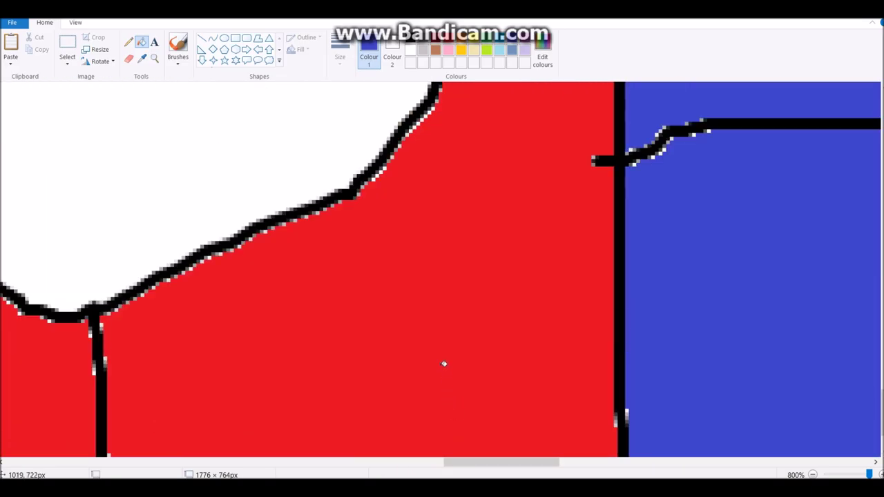
{"action": "scroll", "coordinate": [444, 367], "scroll_direction": "up", "scroll_amount": 4}
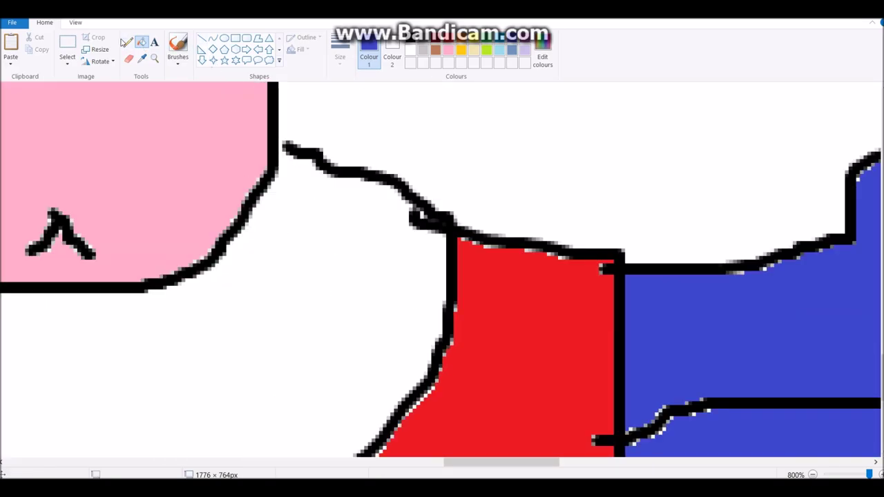
{"action": "left_click", "coordinate": [178, 48]}
{"action": "left_click", "coordinate": [410, 38]}
{"action": "left_click_drag", "start_coordinate": [297, 148], "coordinate": [275, 145]}
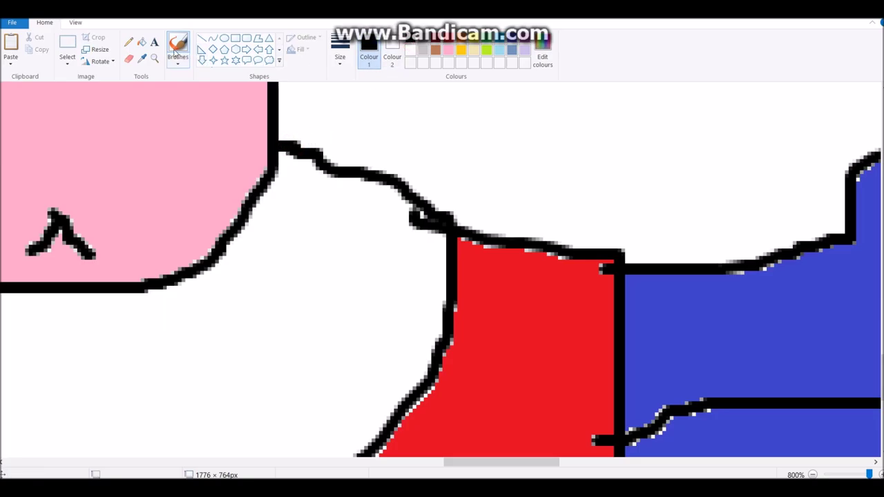
Step: Fill the collar area under the chin with black
{"action": "left_click", "coordinate": [140, 41]}
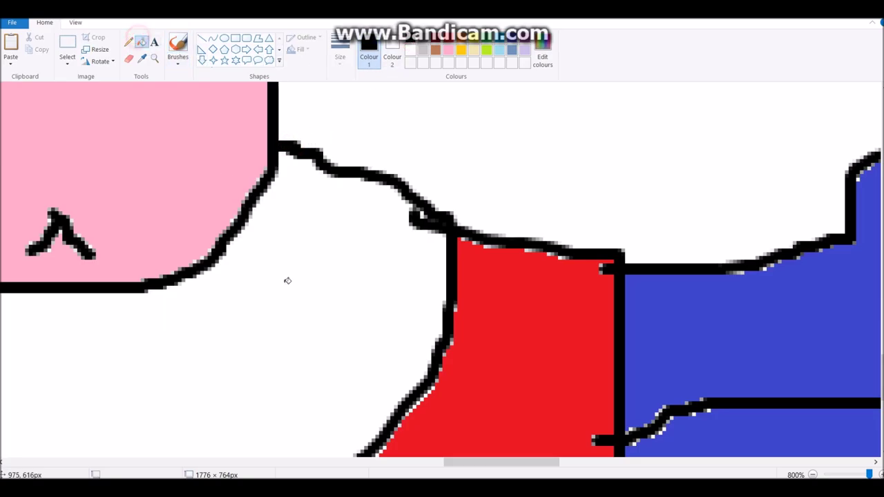
{"action": "left_click", "coordinate": [295, 286]}
{"action": "scroll", "coordinate": [247, 287], "scroll_direction": "down", "scroll_amount": 4}
{"action": "scroll", "coordinate": [247, 288], "scroll_direction": "down", "scroll_amount": 10, "text": "ctrl"}
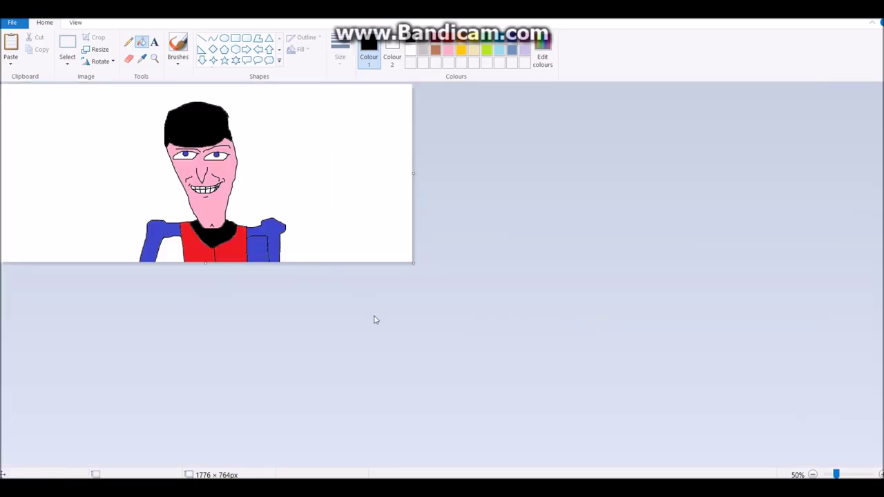
Step: Clear the indigo from the right-hand arm and the space beside the torso by filling it with white
{"action": "scroll", "coordinate": [372, 295], "scroll_direction": "up", "scroll_amount": 8, "text": "ctrl"}
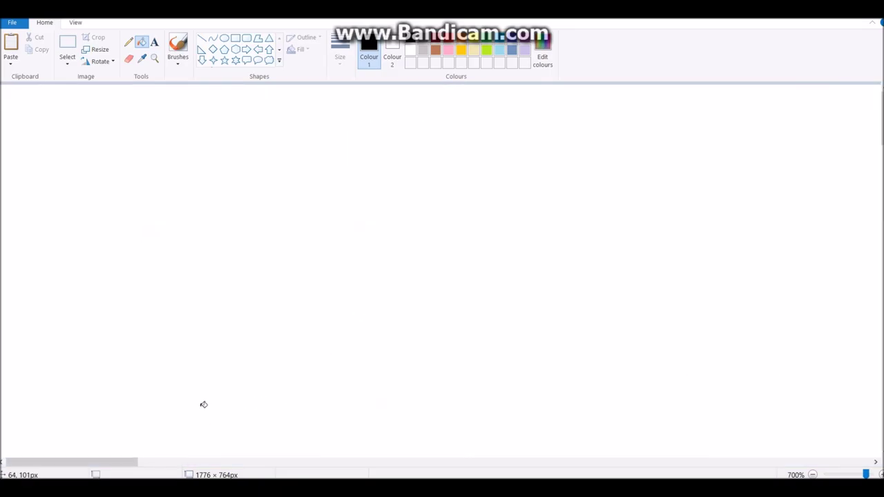
{"action": "scroll", "coordinate": [182, 413], "scroll_direction": "down", "scroll_amount": 10}
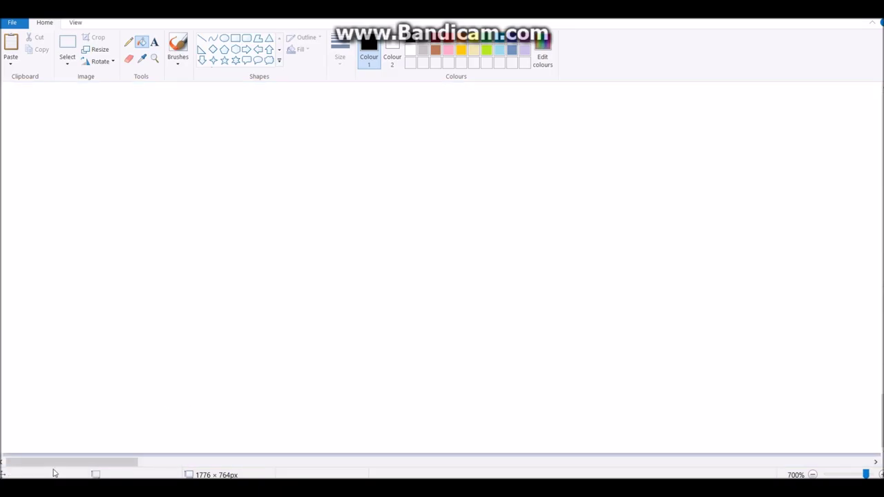
{"action": "mouse_move", "coordinate": [54, 471]}
{"action": "left_mouse_down"}
{"action": "mouse_move", "coordinate": [469, 441]}
{"action": "mouse_move", "coordinate": [544, 426]}
{"action": "left_mouse_up"}
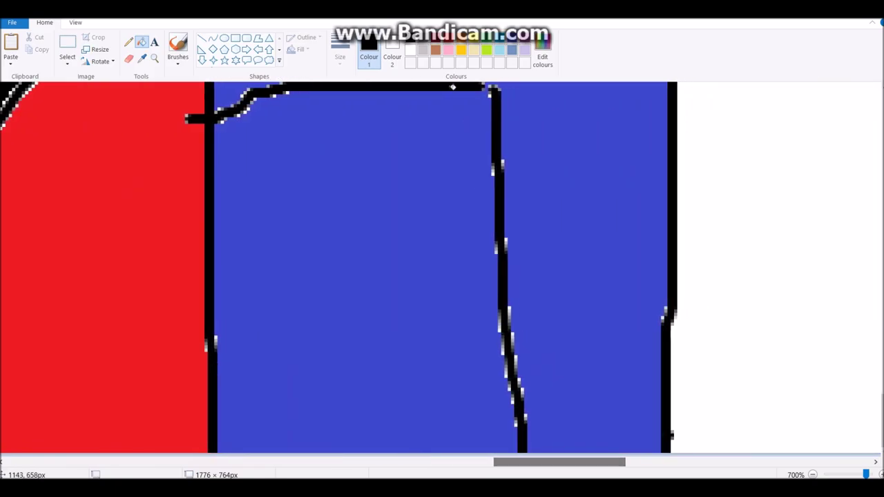
{"action": "left_click", "coordinate": [410, 49]}
{"action": "left_click", "coordinate": [393, 226]}
Step: Close the gap in the inner corner of the right-hand arm's outline with the black pencil
{"action": "scroll", "coordinate": [411, 210], "scroll_direction": "up", "scroll_amount": 2}
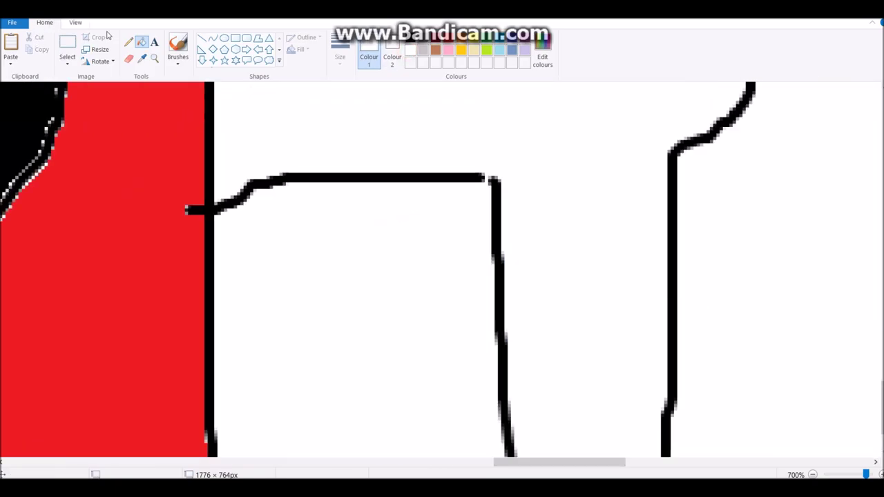
{"action": "left_click", "coordinate": [128, 41]}
{"action": "left_click", "coordinate": [412, 50]}
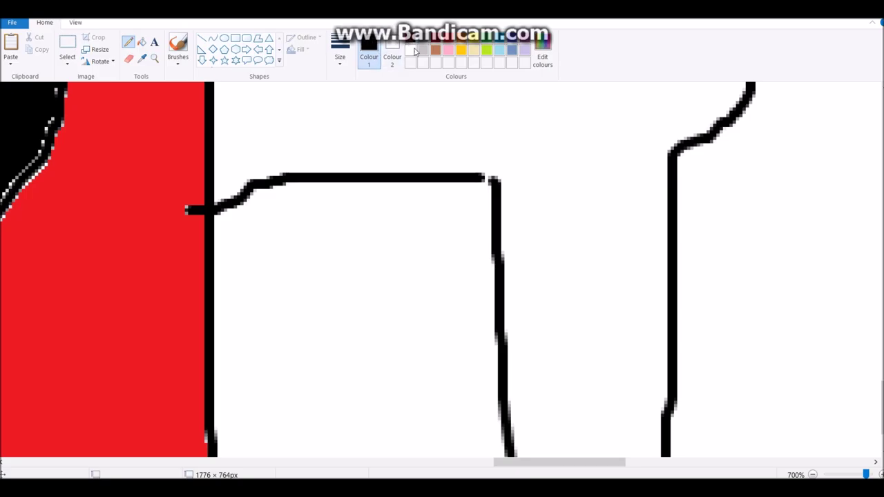
{"action": "left_click", "coordinate": [487, 172]}
Step: Fill the right-hand arm with indigo to match the other arm
{"action": "left_click", "coordinate": [141, 41]}
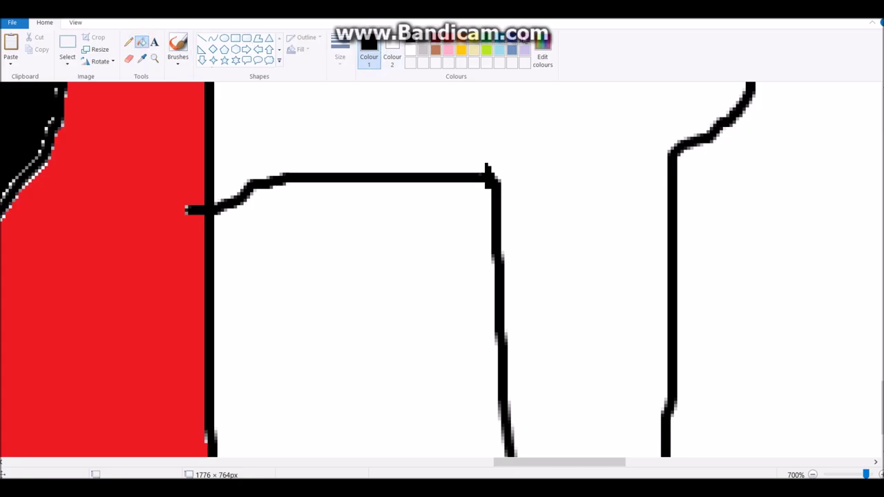
{"action": "left_click", "coordinate": [499, 37]}
{"action": "left_click", "coordinate": [495, 94]}
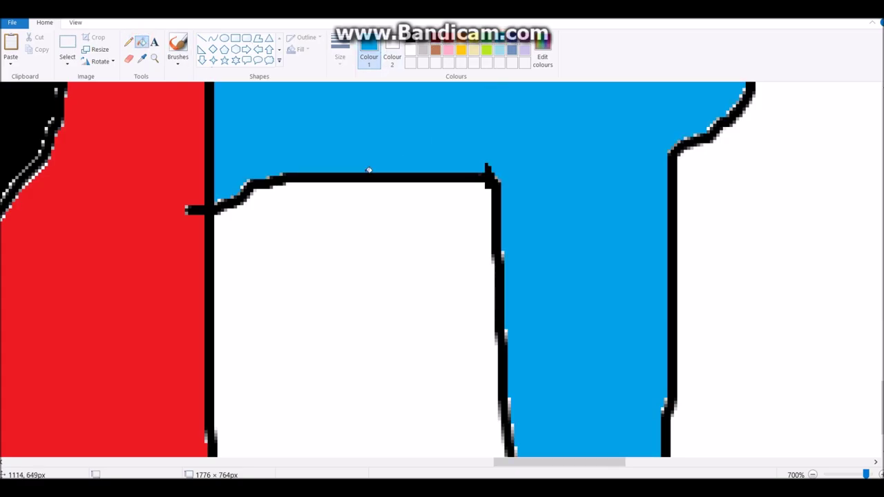
{"action": "scroll", "coordinate": [259, 197], "scroll_direction": "down", "scroll_amount": 7}
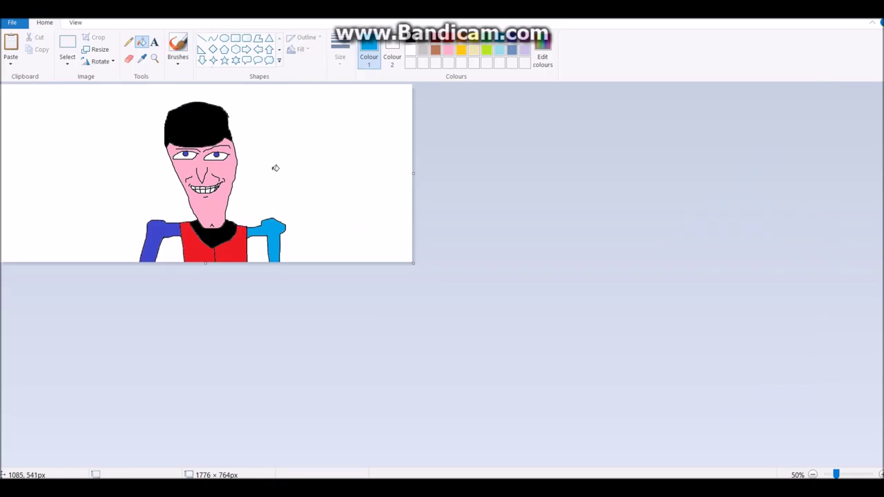
{"action": "left_click", "coordinate": [512, 38]}
{"action": "left_click", "coordinate": [275, 223]}
{"action": "scroll", "coordinate": [278, 221], "scroll_direction": "up", "scroll_amount": 1}
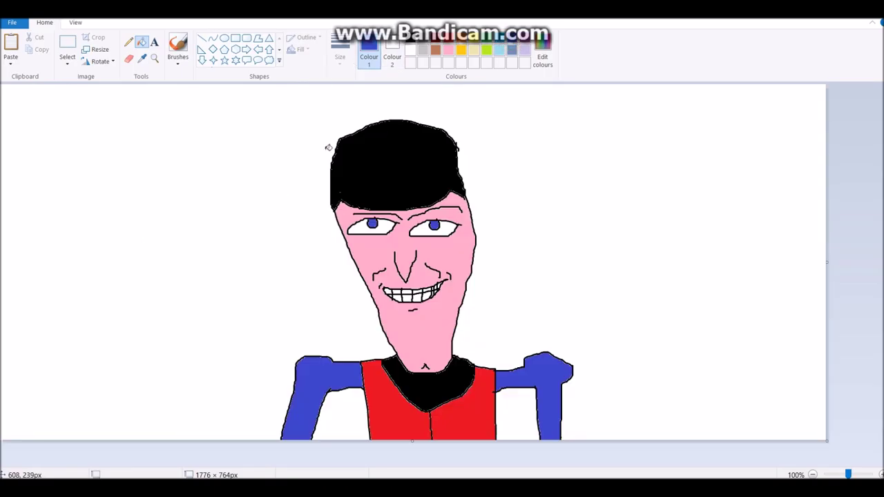
Step: Fill the background and the two spaces between the arms and torso with purple
{"action": "left_click", "coordinate": [523, 43]}
{"action": "left_click", "coordinate": [558, 183]}
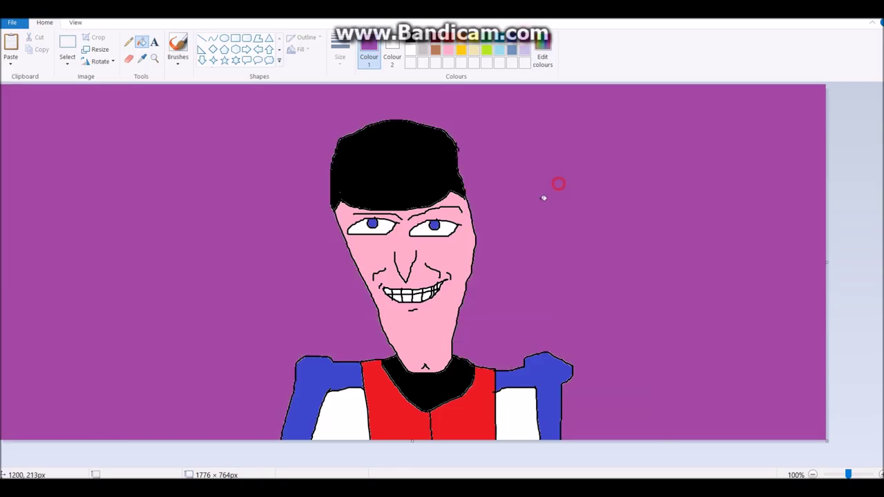
{"action": "left_click", "coordinate": [342, 409]}
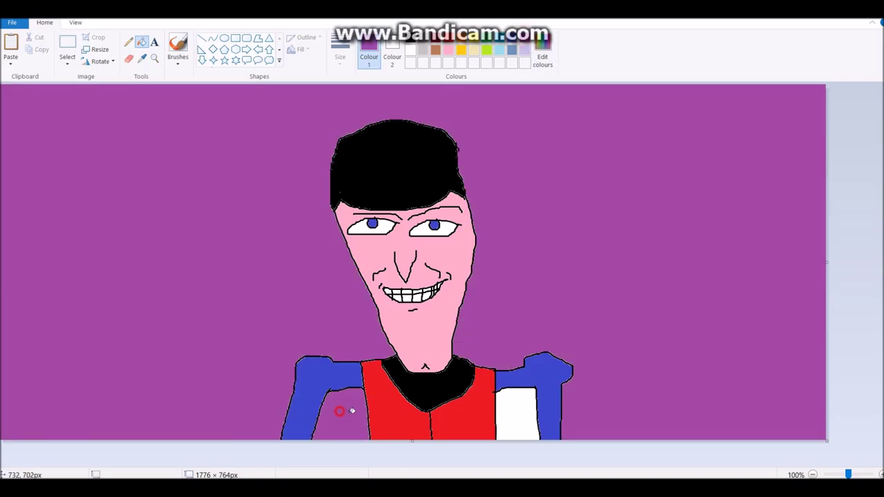
{"action": "left_click", "coordinate": [515, 413]}
Step: Place a text box about 439 × 541 px on the background left of the head, set to indigo Comic Sans MS at size 36
{"action": "left_click", "coordinate": [154, 43]}
{"action": "left_click_drag", "start_coordinate": [21, 102], "coordinate": [228, 355]}
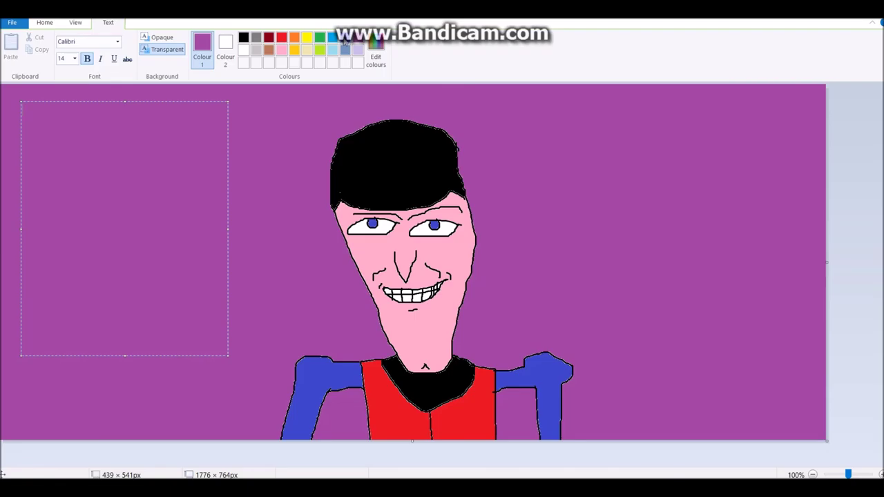
{"action": "left_click", "coordinate": [344, 38]}
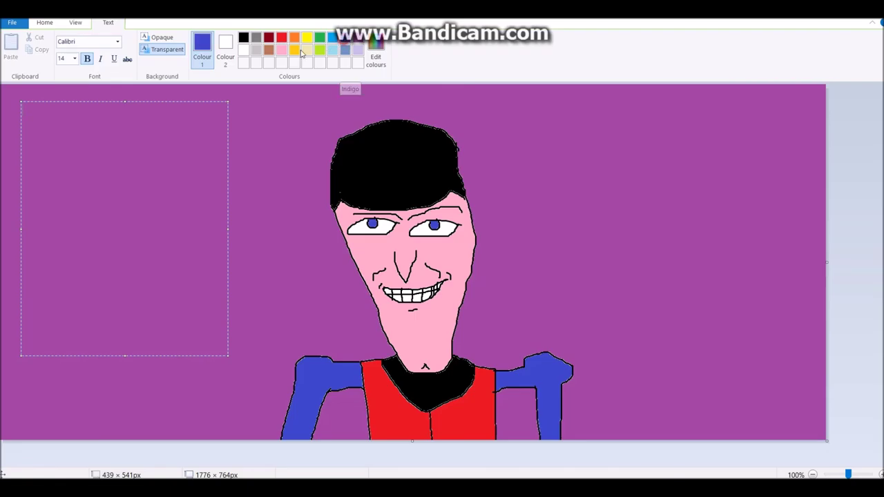
{"action": "left_click", "coordinate": [117, 43]}
{"action": "left_click_drag", "start_coordinate": [156, 87], "coordinate": [156, 121]}
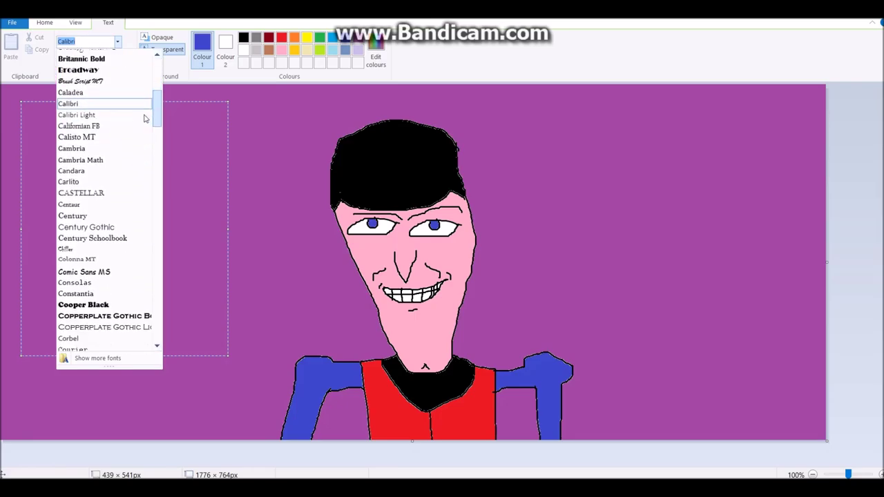
{"action": "left_click", "coordinate": [115, 272]}
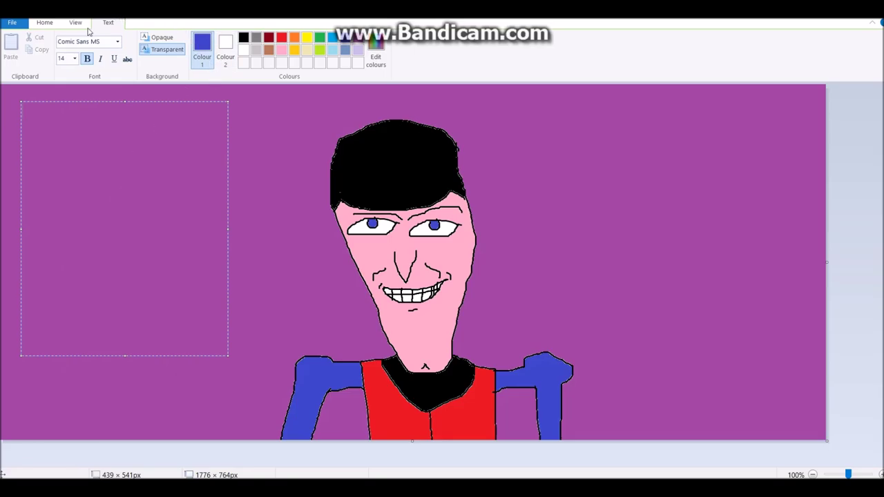
{"action": "left_click", "coordinate": [75, 60]}
{"action": "left_click", "coordinate": [67, 196]}
{"action": "type", "text": "atgdsd"}
{"action": "key", "text": "BackSpace"}
{"action": "key", "text": "BackSpace"}
{"action": "key", "text": "BackSpace"}
{"action": "key", "text": "BackSpace"}
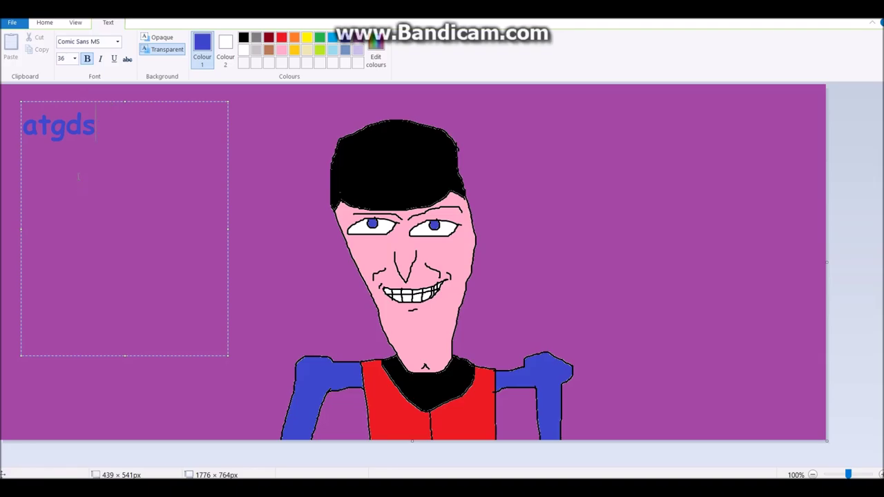
{"action": "key", "text": "BackSpace"}
{"action": "key", "text": "BackSpace"}
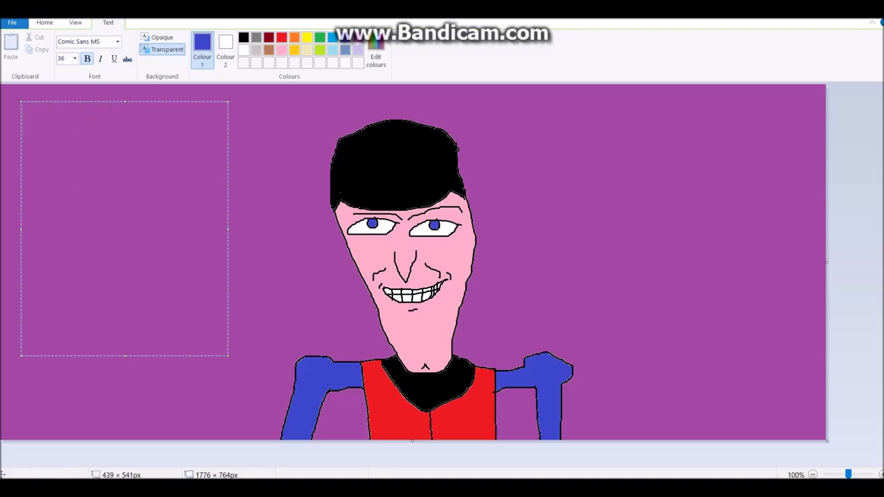
Step: Enter "WE R NUM" in the text box with W indigo, E red, R orange, N yellow, U rose and M light turquoise
{"action": "type", "text": "W"}
{"action": "left_click", "coordinate": [281, 38]}
{"action": "type", "text": "E"}
{"action": "left_click", "coordinate": [299, 39]}
{"action": "type", "text": "R"}
{"action": "left_click", "coordinate": [307, 38]}
{"action": "type", "text": "N"}
{"action": "left_click", "coordinate": [282, 52]}
{"action": "type", "text": "U"}
{"action": "left_click", "coordinate": [331, 50]}
{"action": "type", "text": "M"}
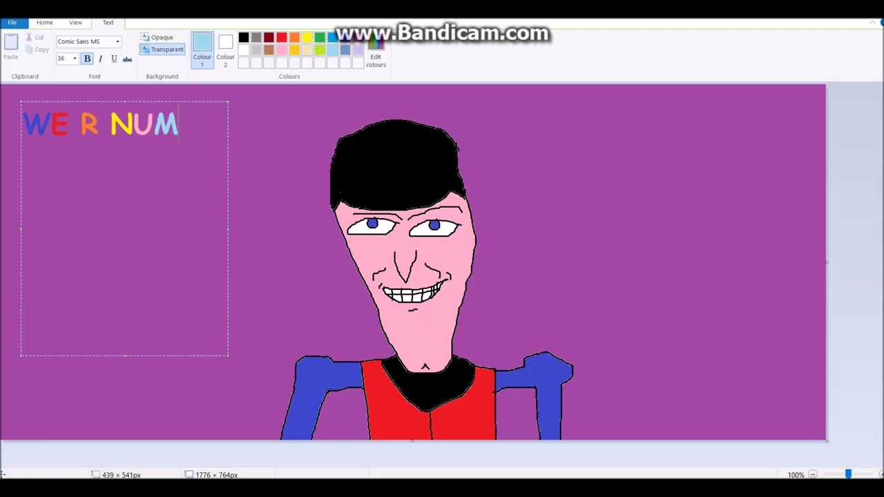
Step: Complete the caption with "BER 1", making B dark red, E orange, R indigo and 1 black, and commit the text
{"action": "left_click", "coordinate": [270, 39]}
{"action": "type", "text": "B"}
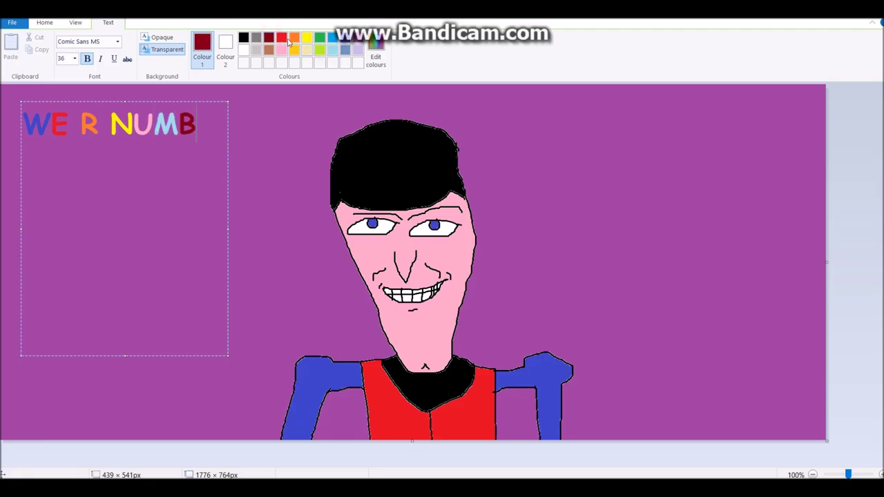
{"action": "left_click", "coordinate": [295, 38]}
{"action": "type", "text": "E"}
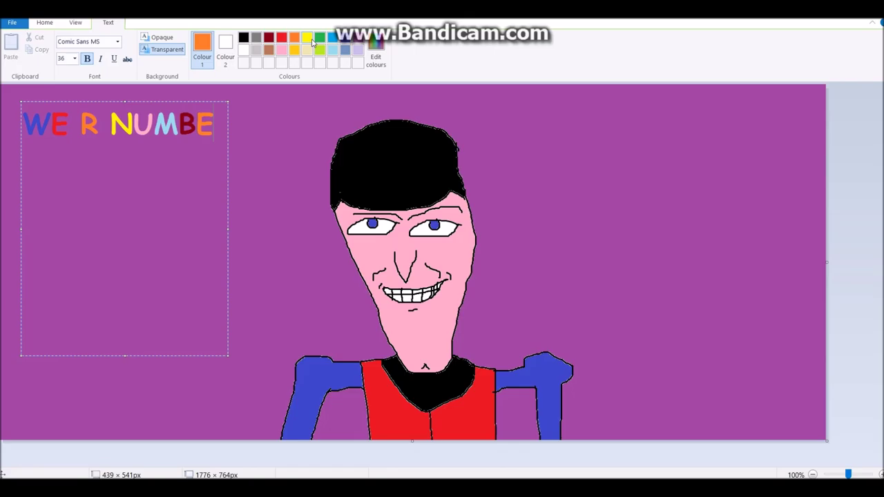
{"action": "left_click", "coordinate": [345, 38]}
{"action": "type", "text": "R"}
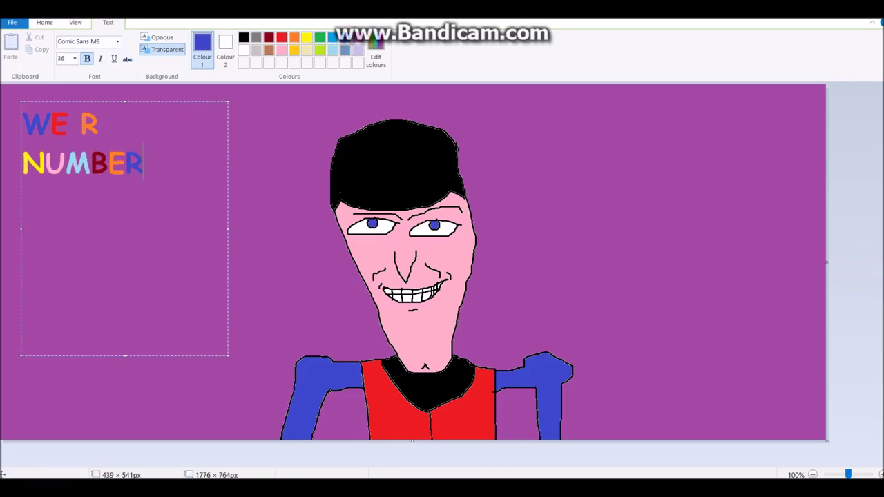
{"action": "left_click", "coordinate": [243, 38]}
{"action": "type", "text": "1"}
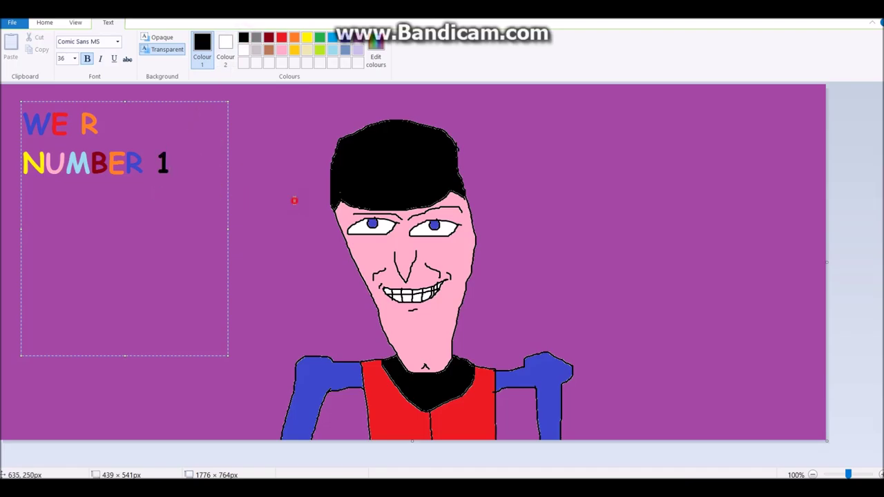
{"action": "left_click", "coordinate": [294, 201]}
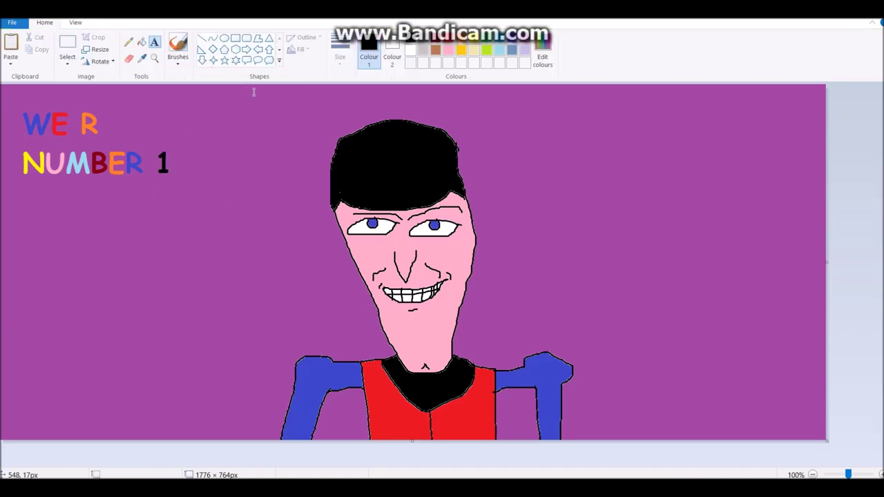
Step: Paste the photo of the grey-haired man's face below the caption and stretch it to about double its width
{"action": "key", "text": "ctrl+v"}
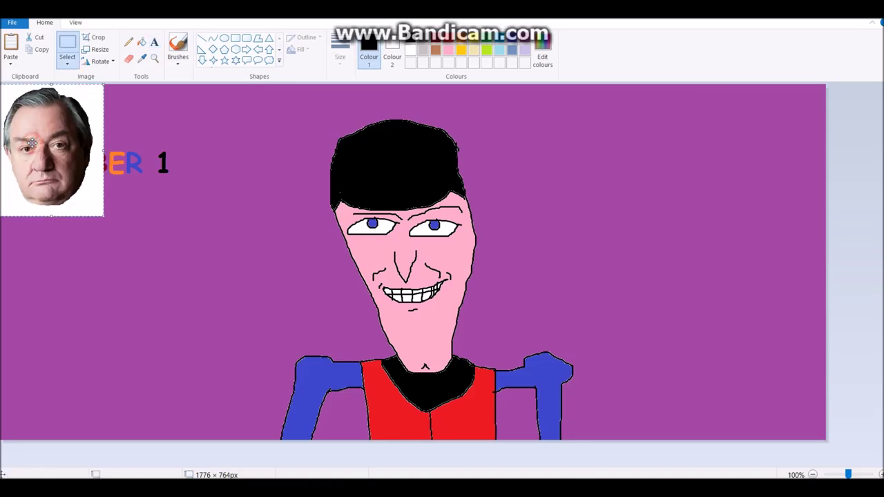
{"action": "left_click_drag", "start_coordinate": [25, 134], "coordinate": [36, 266]}
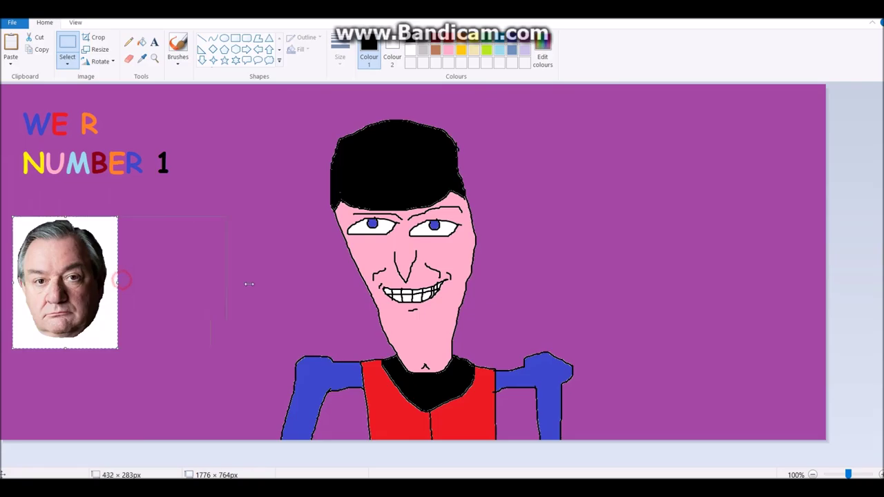
{"action": "left_click_drag", "start_coordinate": [122, 280], "coordinate": [250, 280]}
{"action": "left_click", "coordinate": [285, 276]}
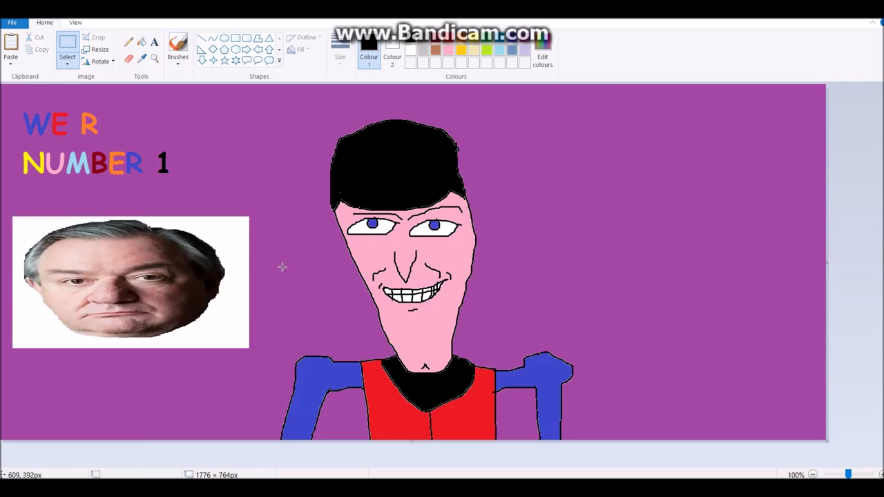
Step: Paste the burglar clipart on the background right of the head and enlarge it to about 482 × 519 px
{"action": "key", "text": "ctrl+v"}
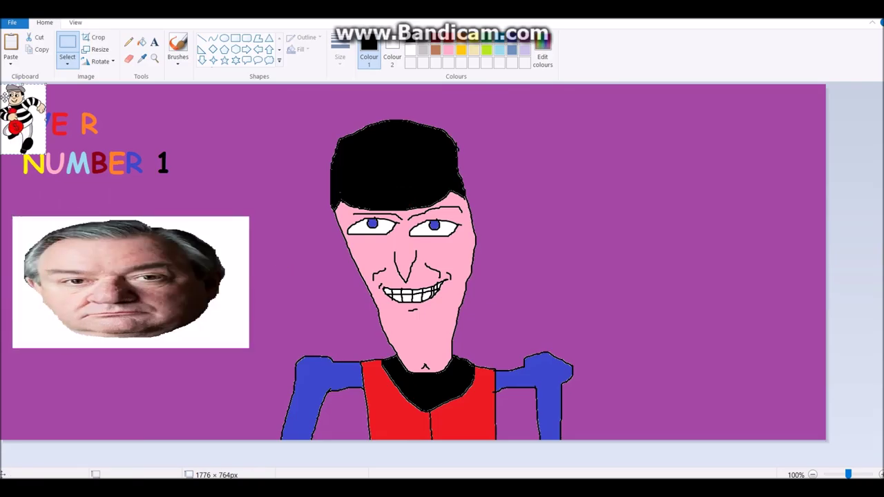
{"action": "left_click_drag", "start_coordinate": [3, 94], "coordinate": [562, 110]}
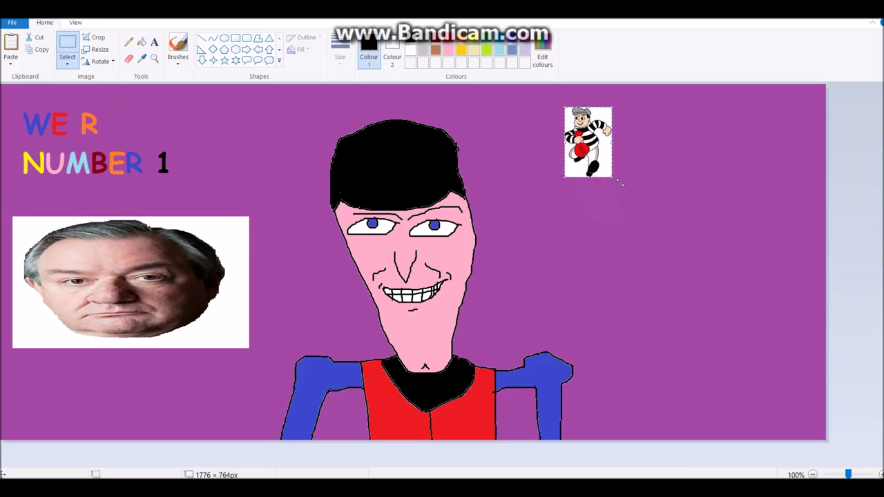
{"action": "left_click_drag", "start_coordinate": [614, 179], "coordinate": [790, 351]}
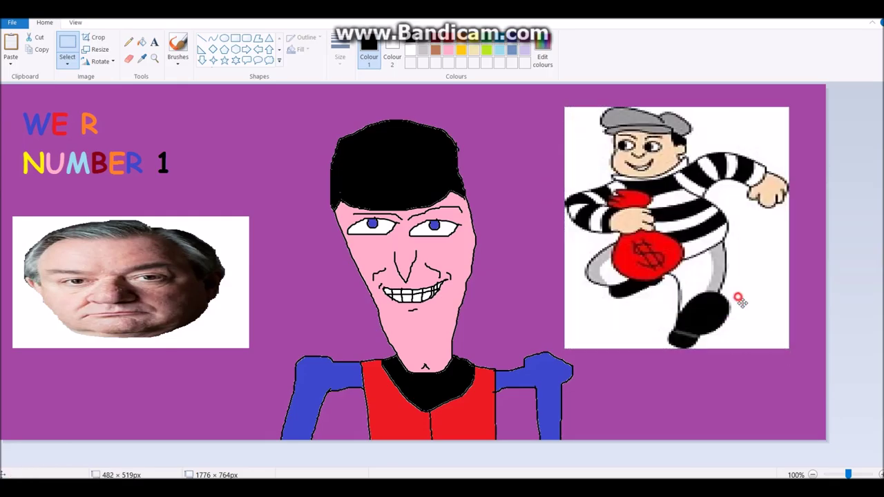
{"action": "left_click_drag", "start_coordinate": [725, 289], "coordinate": [736, 298]}
{"action": "left_click", "coordinate": [450, 224]}
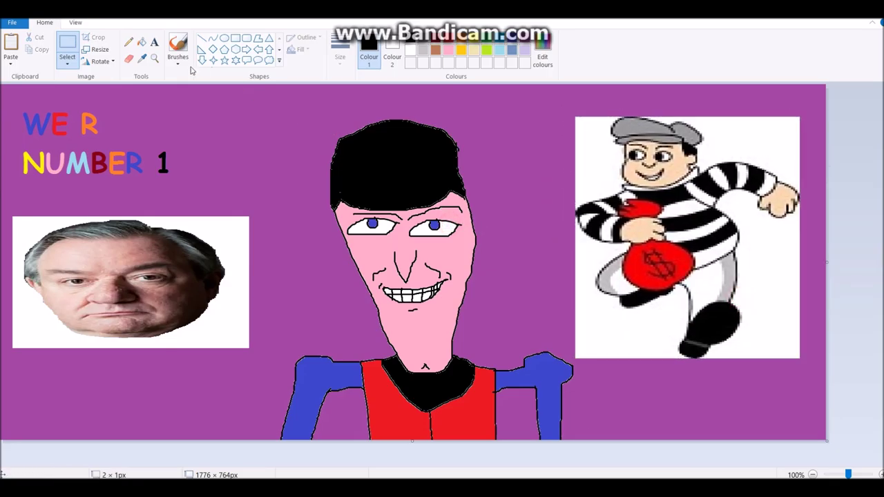
Step: Spray a black equals sign of two horizontal bars between the head and the burglar with the Airbrush
{"action": "left_click", "coordinate": [128, 41]}
{"action": "left_click", "coordinate": [178, 49]}
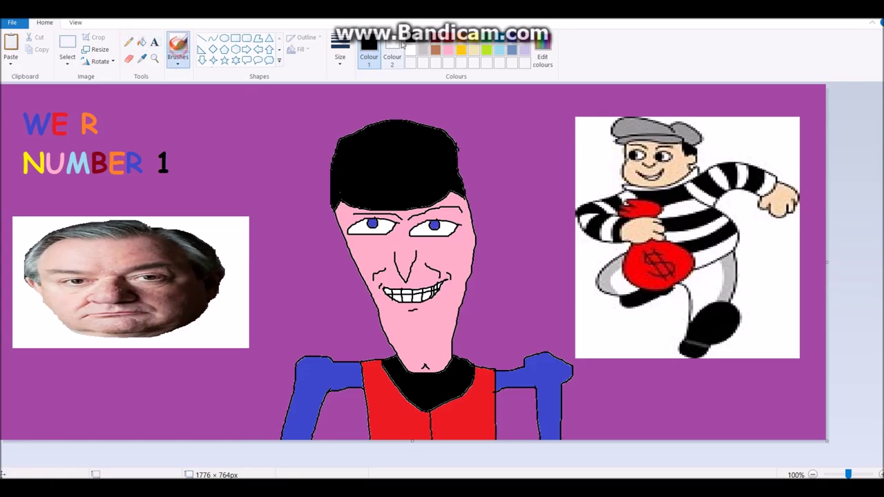
{"action": "left_click", "coordinate": [178, 62]}
{"action": "left_click", "coordinate": [223, 112]}
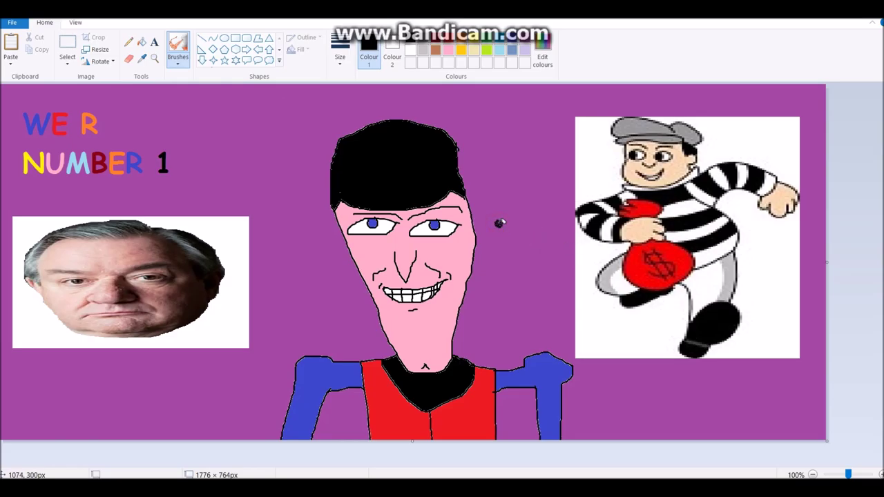
{"action": "left_click", "coordinate": [499, 223]}
{"action": "left_click_drag", "start_coordinate": [501, 220], "coordinate": [556, 218]}
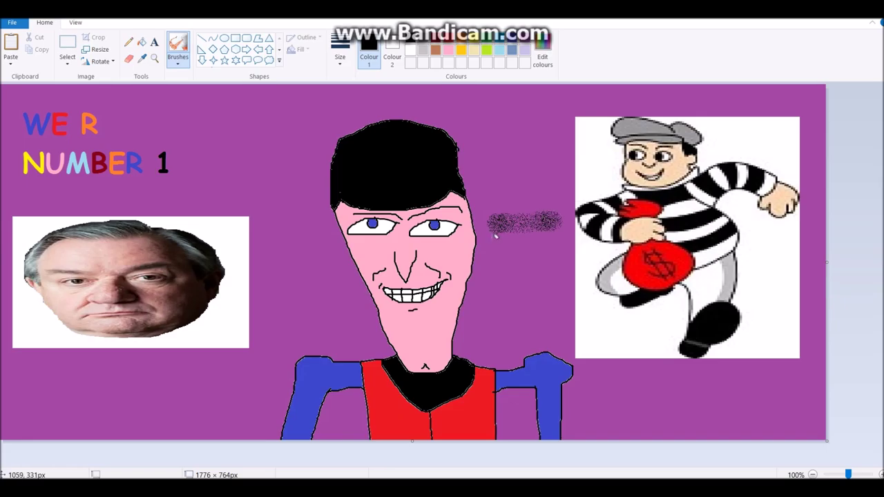
{"action": "left_click_drag", "start_coordinate": [498, 250], "coordinate": [556, 253]}
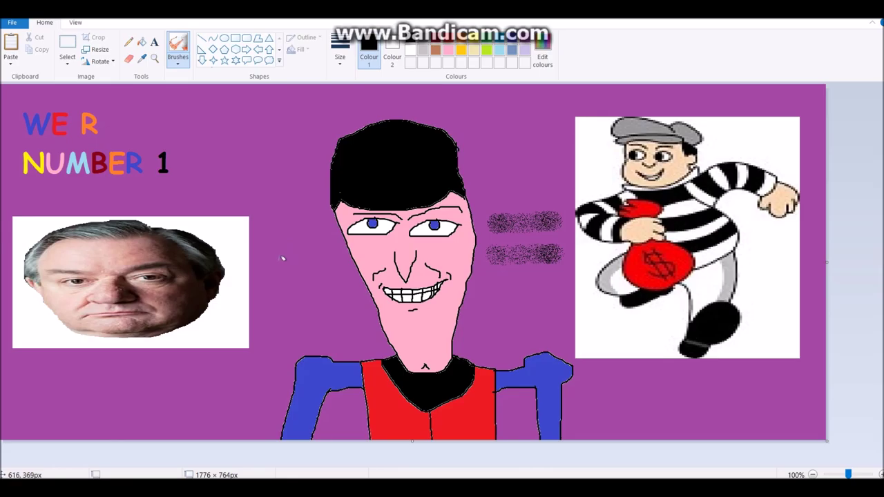
Step: Spray a black not-equal sign, two horizontal bars crossed by a diagonal stroke, between the face photo and the head
{"action": "left_click_drag", "start_coordinate": [274, 255], "coordinate": [347, 257]}
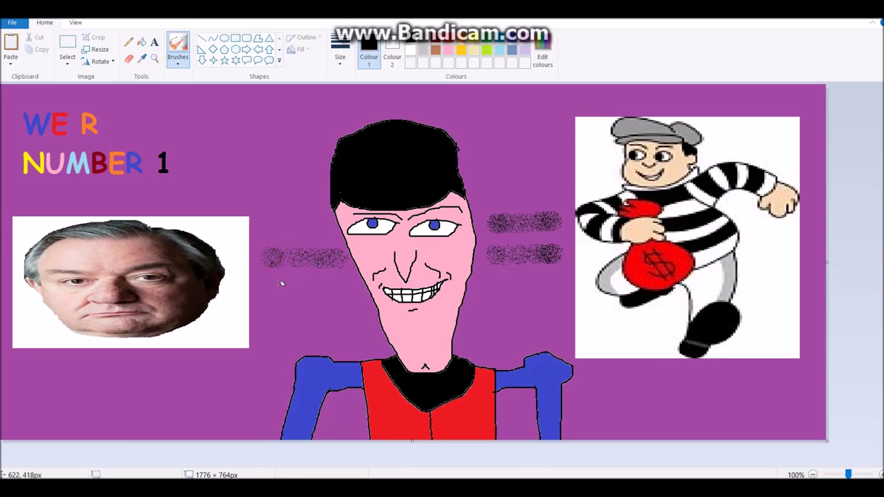
{"action": "left_click_drag", "start_coordinate": [273, 294], "coordinate": [342, 293]}
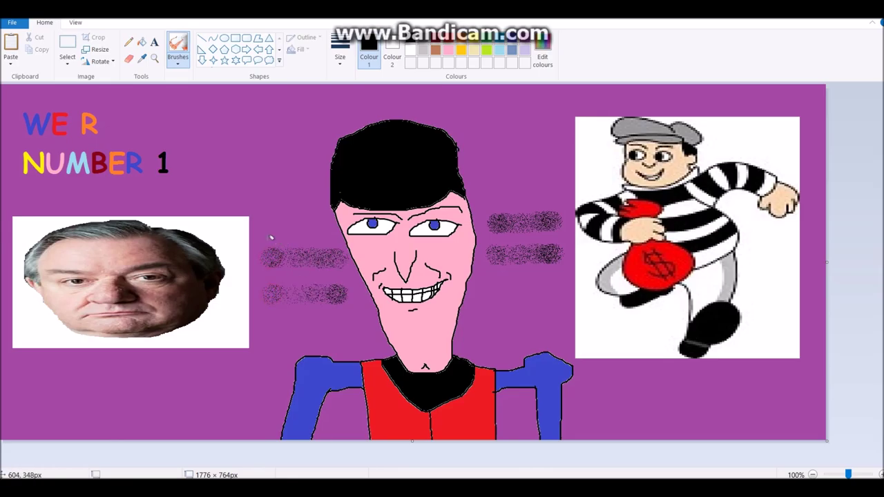
{"action": "left_click_drag", "start_coordinate": [278, 214], "coordinate": [340, 322]}
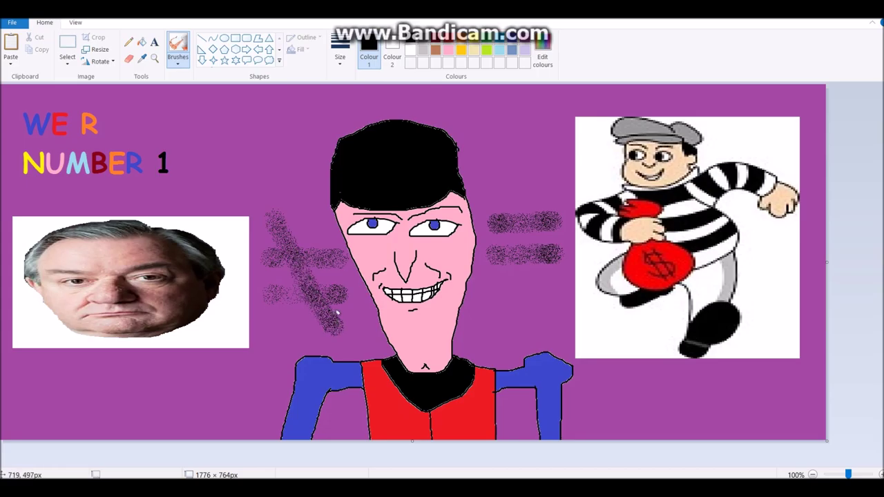
Step: Paste the gorilla photo, shrink it and place it at the canvas's lower edge, overlapping the face photo's lower right corner
{"action": "key", "text": "ctrl+v"}
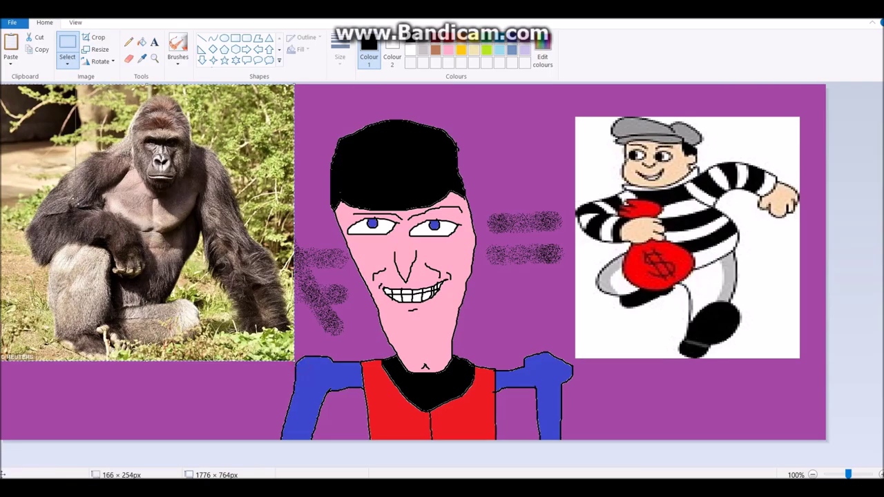
{"action": "left_click_drag", "start_coordinate": [87, 185], "coordinate": [257, 434]}
{"action": "left_click", "coordinate": [196, 134]}
Step: Place a text box about 302 × 181 px below the face photo and set its font to Curlz MT
{"action": "left_click", "coordinate": [154, 41]}
{"action": "left_click_drag", "start_coordinate": [15, 354], "coordinate": [279, 440]}
{"action": "left_click", "coordinate": [118, 42]}
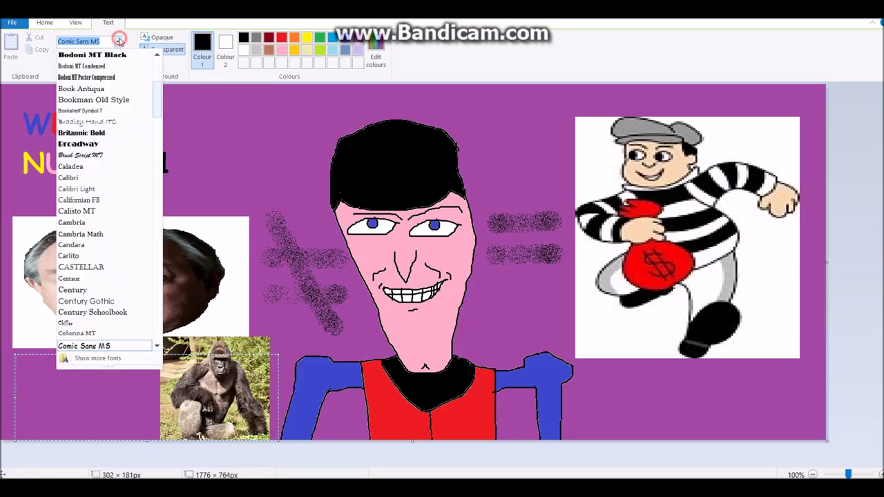
{"action": "scroll", "coordinate": [125, 166], "scroll_direction": "down", "scroll_amount": 5}
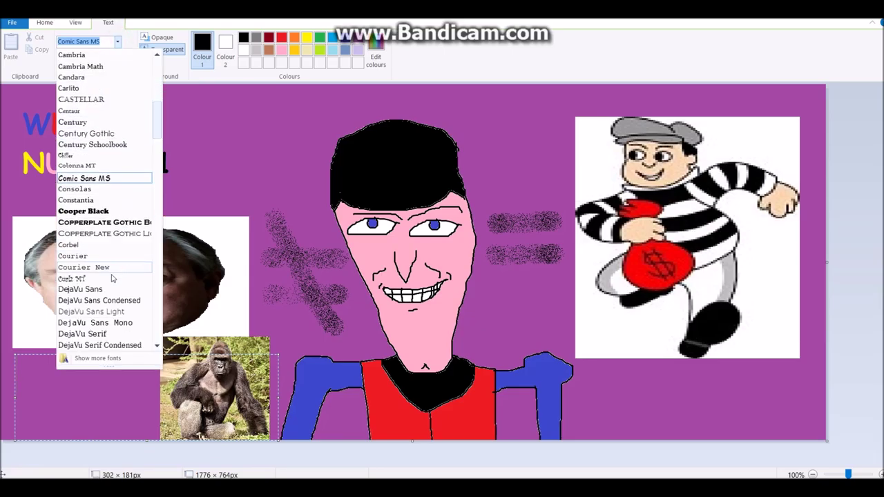
{"action": "left_click", "coordinate": [114, 277]}
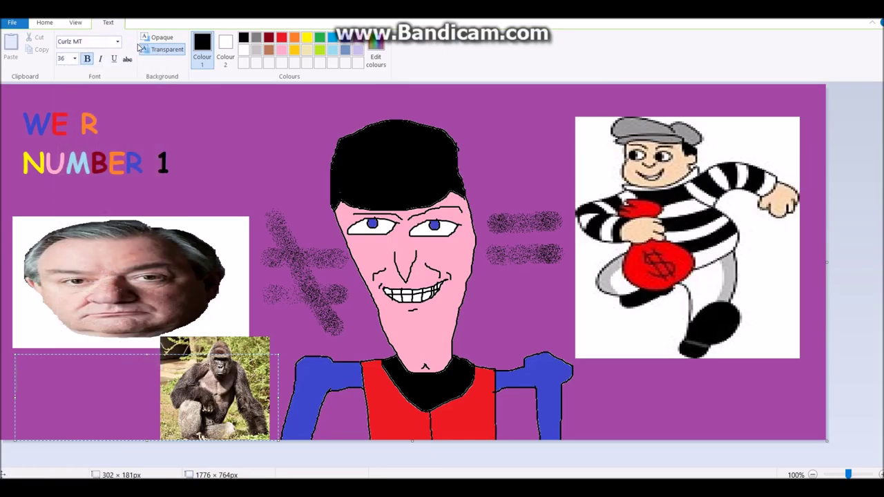
{"action": "type", "text": "DICK"}
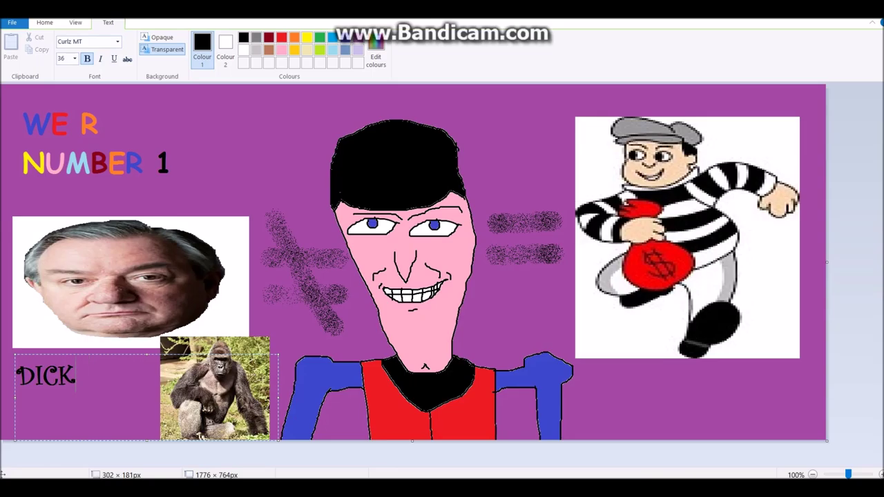
{"action": "key", "text": "BackSpace"}
{"action": "key", "text": "BackSpace"}
{"action": "key", "text": "BackSpace"}
{"action": "key", "text": "BackSpace"}
Step: Enter "dICKS" in the text box below the face photo
{"action": "type", "text": "dICK"}
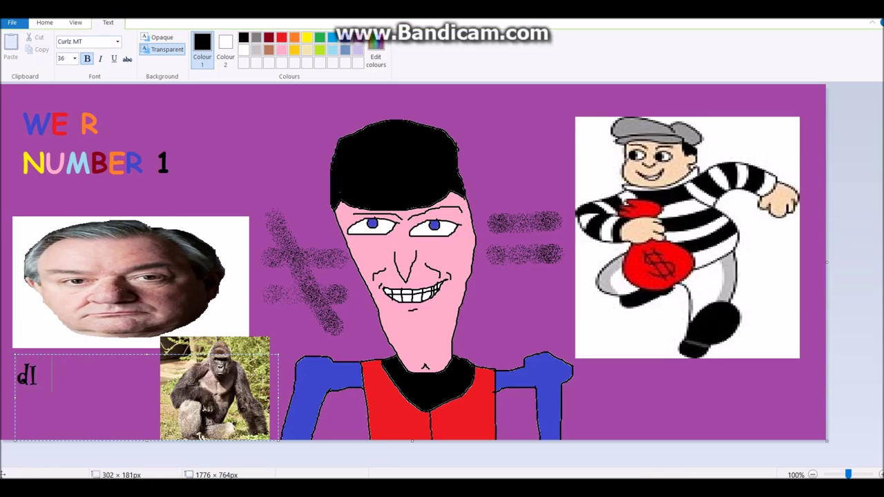
{"action": "key", "text": "BackSpace"}
{"action": "type", "text": "KS"}
Step: Add the word "OuT" to the lower caption in Trebuchet MS
{"action": "left_click", "coordinate": [118, 42]}
{"action": "scroll", "coordinate": [122, 235], "scroll_direction": "down", "scroll_amount": 20}
{"action": "scroll", "coordinate": [123, 276], "scroll_direction": "down", "scroll_amount": 20}
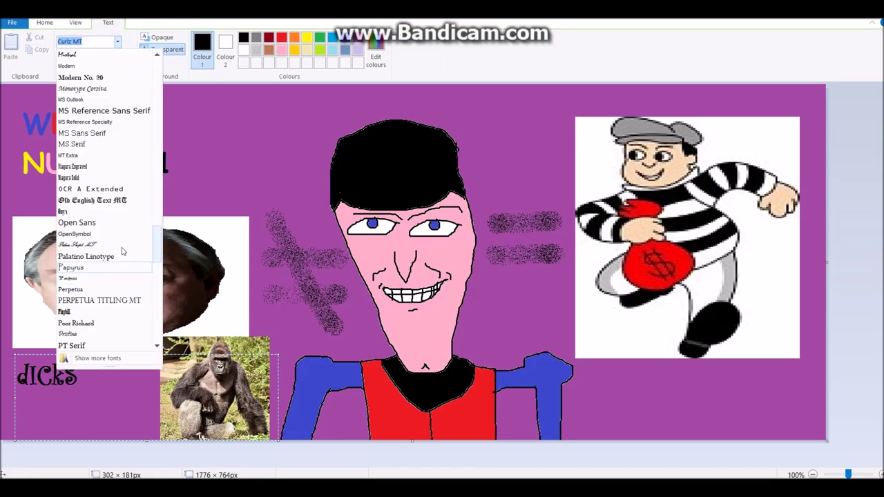
{"action": "scroll", "coordinate": [122, 251], "scroll_direction": "down", "scroll_amount": 15}
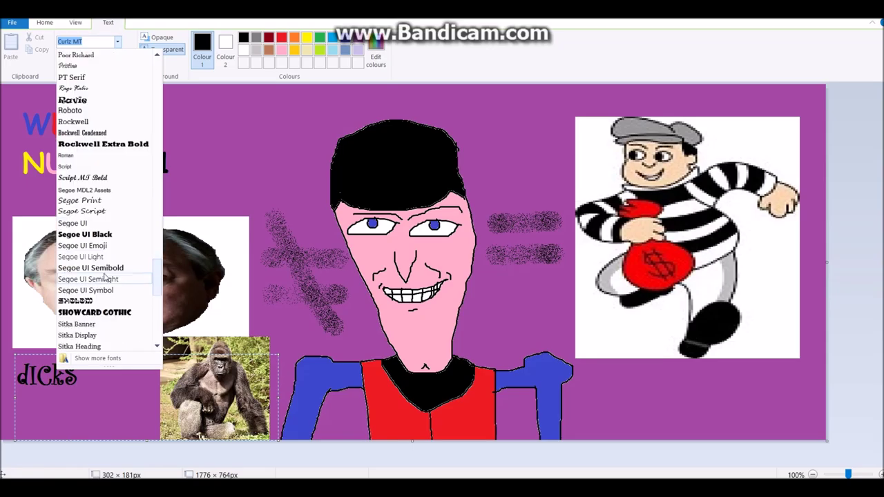
{"action": "scroll", "coordinate": [102, 290], "scroll_direction": "down", "scroll_amount": 5}
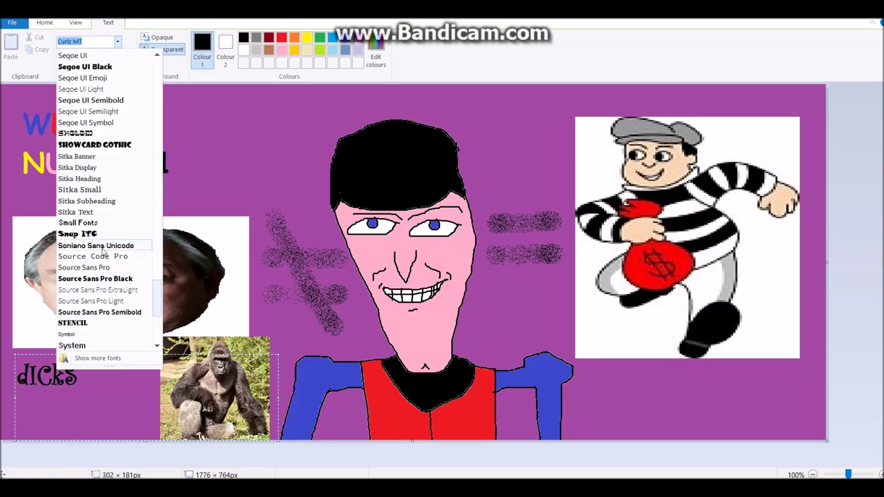
{"action": "scroll", "coordinate": [101, 239], "scroll_direction": "down", "scroll_amount": 3}
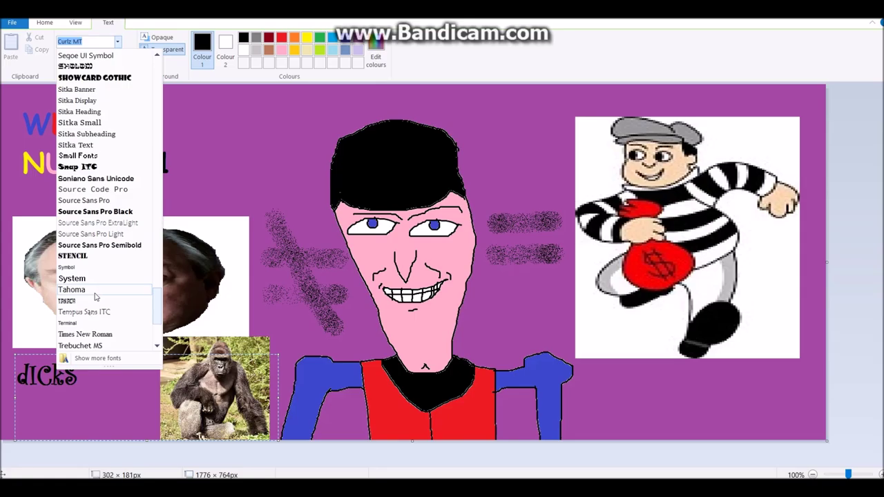
{"action": "left_click", "coordinate": [106, 313]}
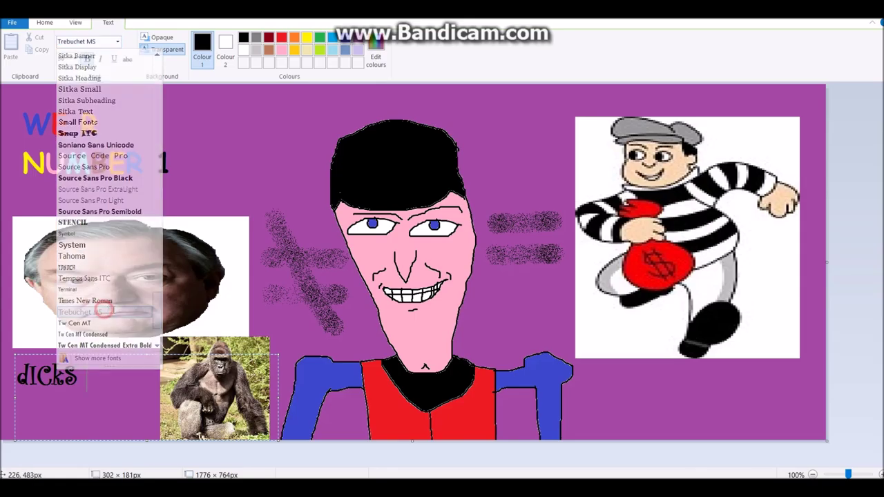
{"action": "type", "text": "OuT"}
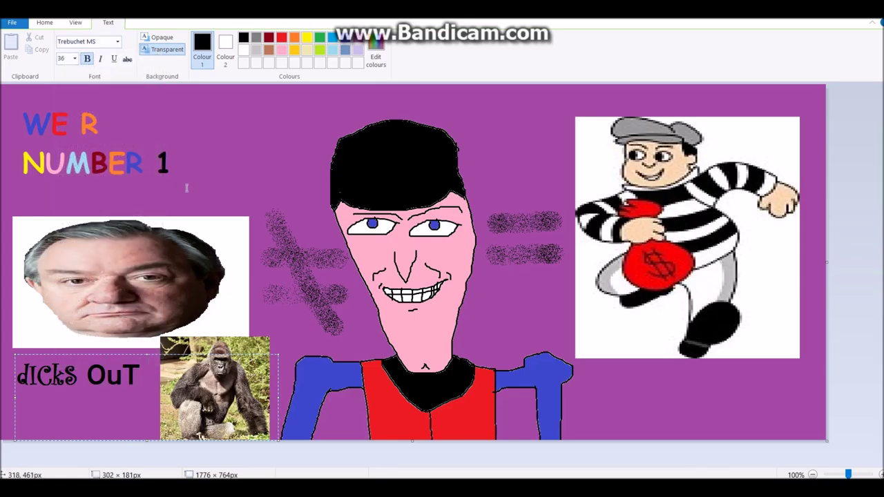
Step: Add the word "FOR" to the lower caption in the Sholom font
{"action": "left_click", "coordinate": [117, 41]}
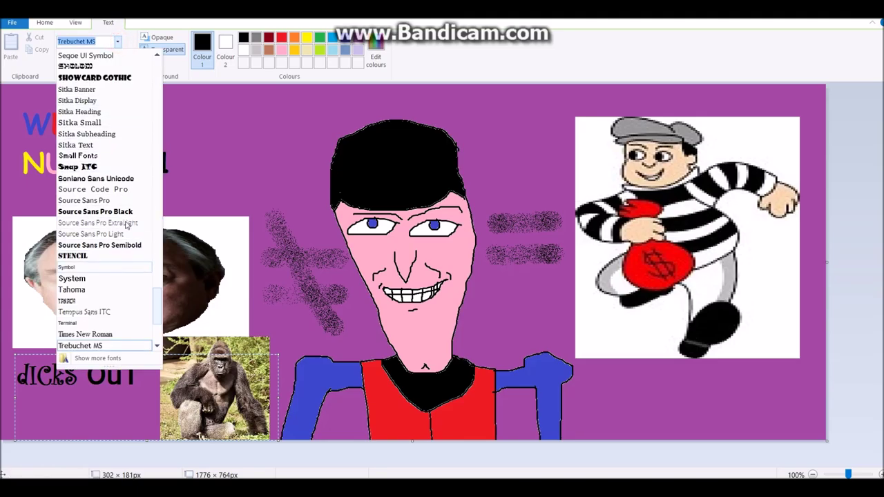
{"action": "left_click", "coordinate": [110, 67]}
{"action": "type", "text": "FOR"}
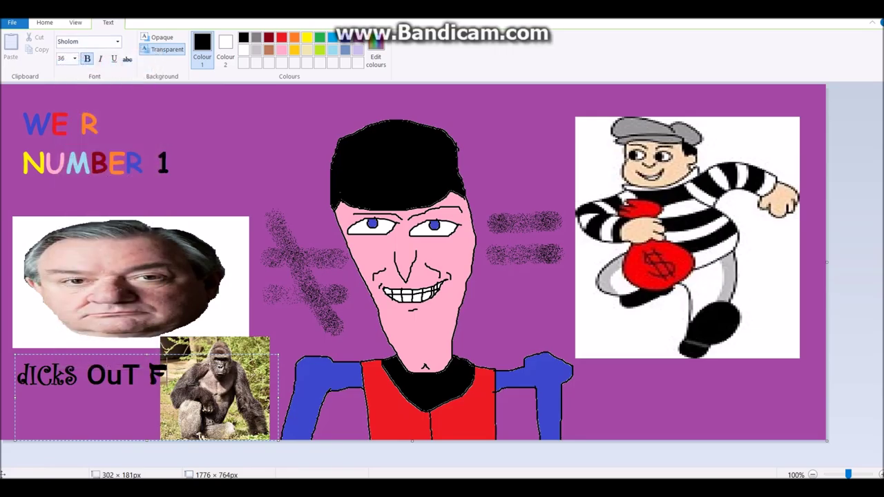
Step: Add the word "harambe" to the lower caption in the Wingdings font
{"action": "left_click", "coordinate": [116, 43]}
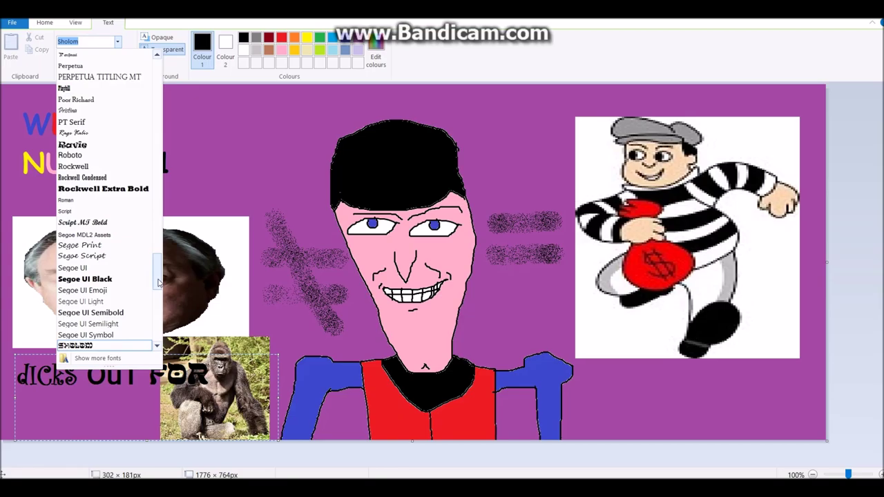
{"action": "left_click_drag", "start_coordinate": [158, 285], "coordinate": [156, 354]}
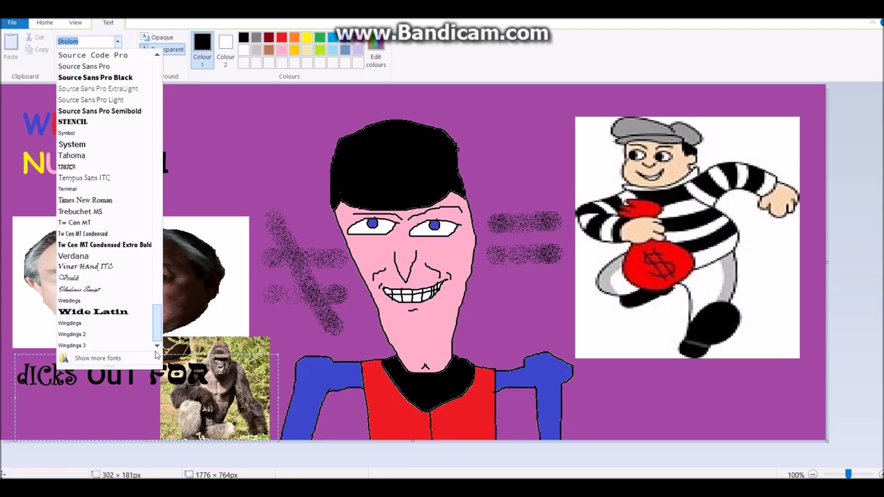
{"action": "left_click", "coordinate": [99, 324]}
{"action": "key", "text": "Return"}
{"action": "type", "text": "harambe"}
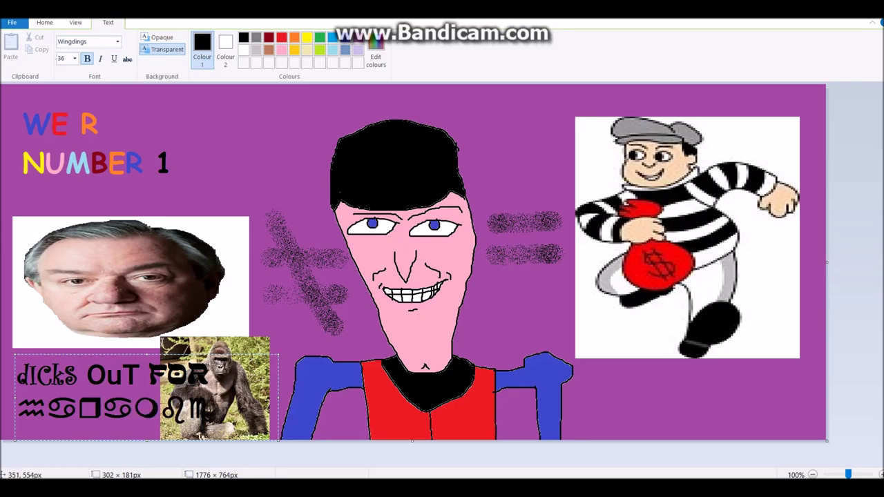
Step: Delete the Wingdings word from the lower caption except for its first symbol
{"action": "key", "text": "BackSpace"}
{"action": "key", "text": "BackSpace"}
{"action": "key", "text": "BackSpace"}
{"action": "key", "text": "BackSpace"}
{"action": "key", "text": "BackSpace"}
{"action": "key", "text": "BackSpace"}
{"action": "key", "text": "BackSpace"}
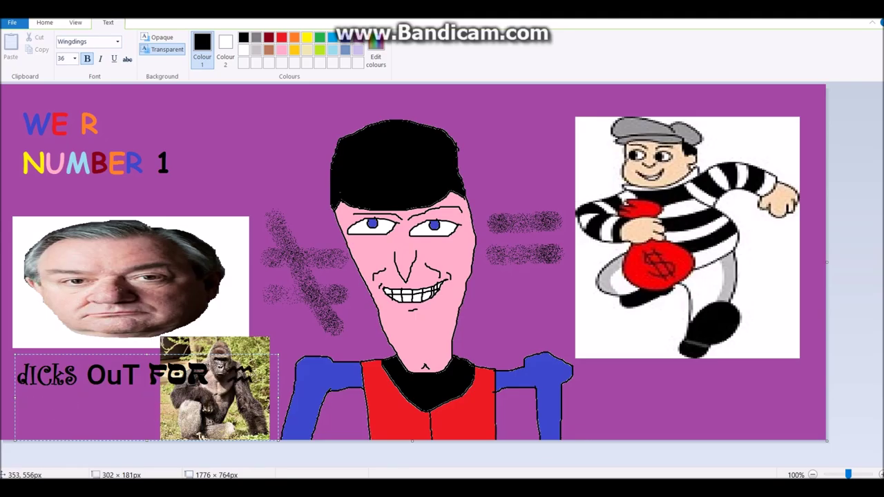
Step: Add the word "harambe" in Jokerman after the Wingdings symbol and finish the lower caption
{"action": "left_click", "coordinate": [117, 42]}
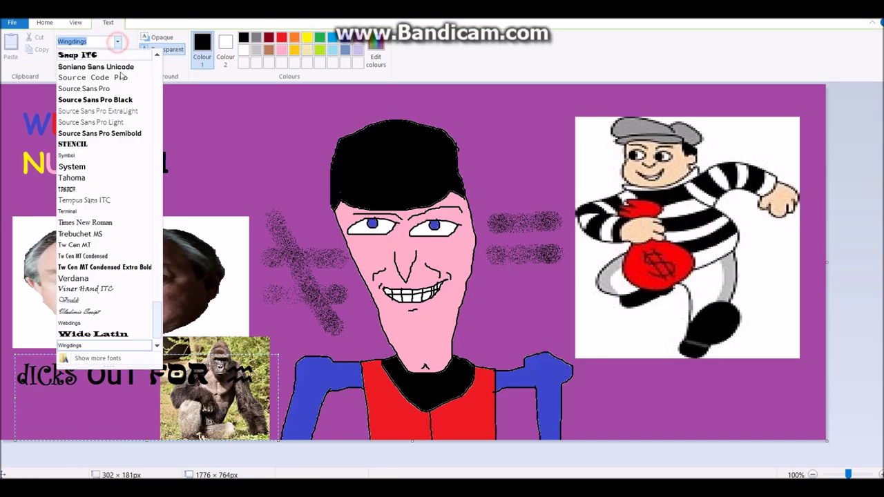
{"action": "left_click_drag", "start_coordinate": [158, 319], "coordinate": [172, 182]}
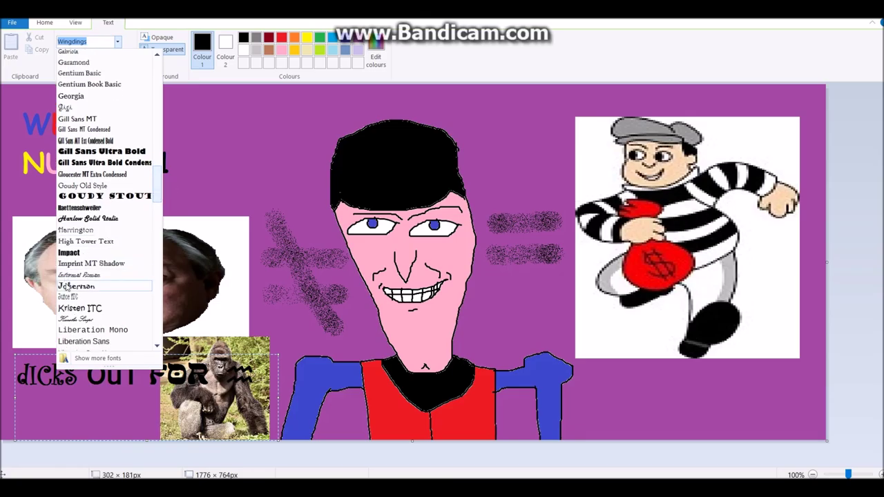
{"action": "left_click", "coordinate": [67, 286]}
{"action": "type", "text": "h"}
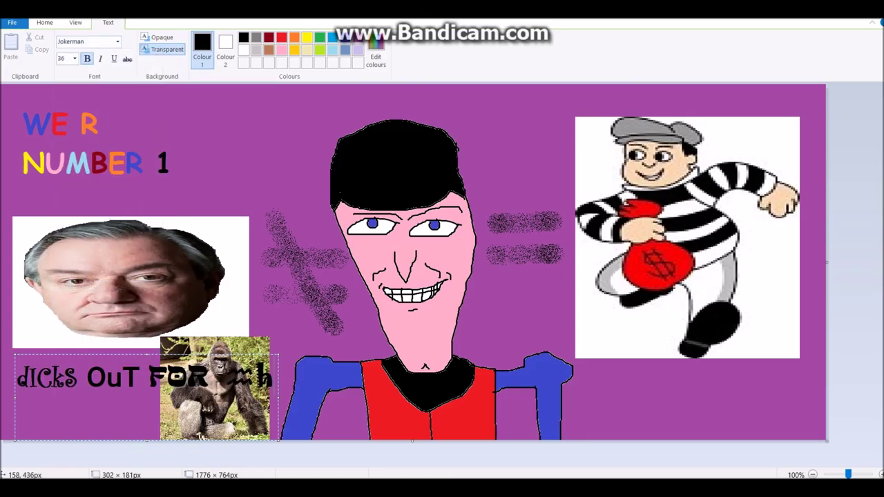
{"action": "type", "text": "aram"}
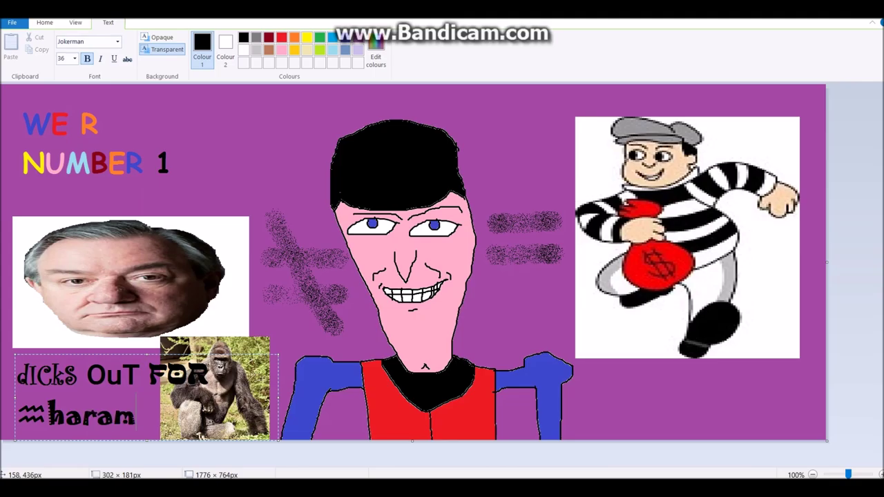
{"action": "type", "text": "bee"}
{"action": "key", "text": "BackSpace"}
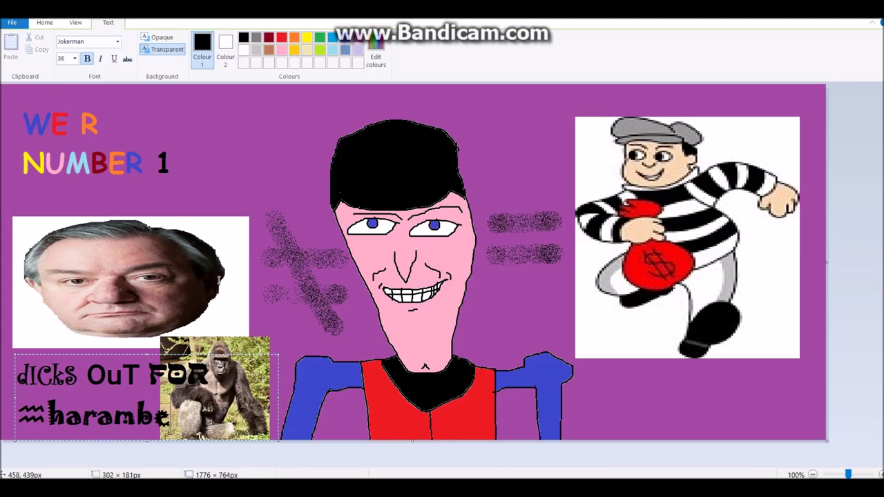
{"action": "left_click", "coordinate": [220, 279]}
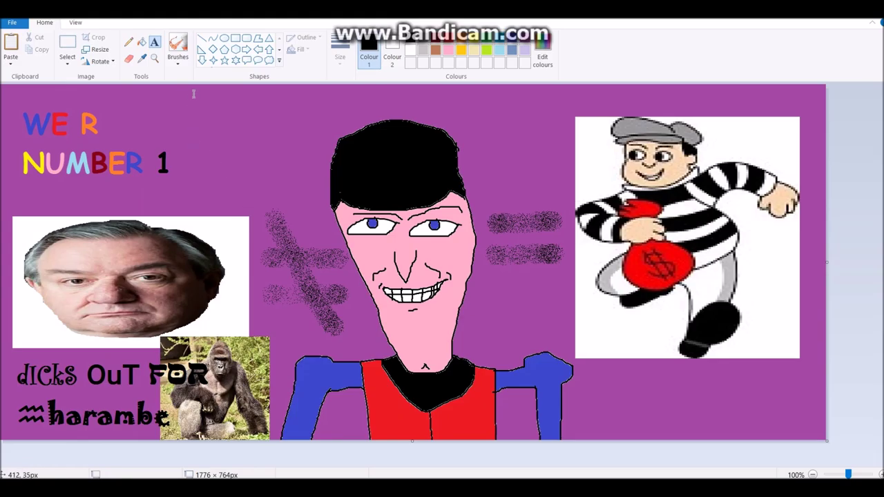
Step: Place a text box about 1005 × 56 px along the canvas's upper edge and enter "whod ya expect, sportaflop" in Times New Roman, size 8
{"action": "left_click_drag", "start_coordinate": [142, 81], "coordinate": [611, 111]}
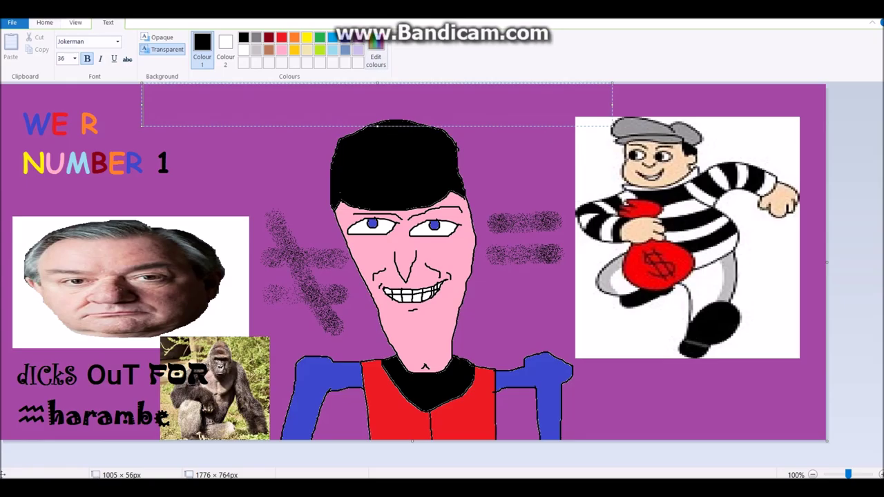
{"action": "left_click", "coordinate": [76, 58]}
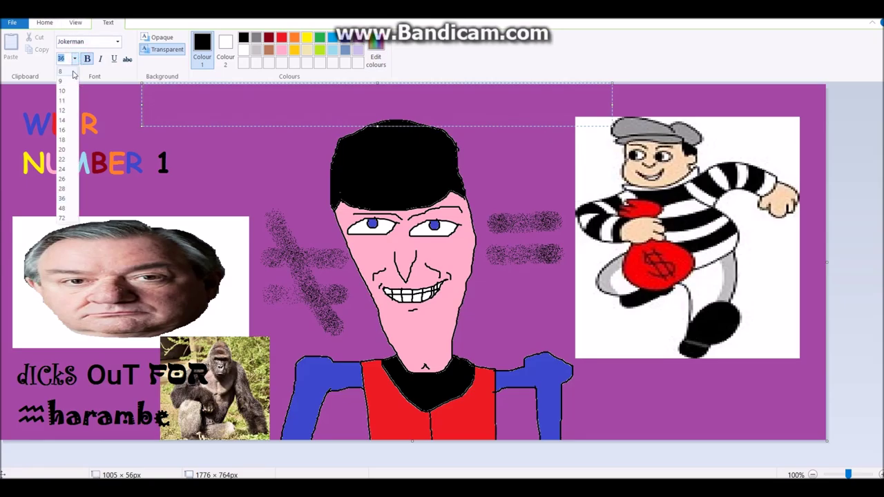
{"action": "left_click", "coordinate": [69, 76]}
{"action": "left_click", "coordinate": [119, 43]}
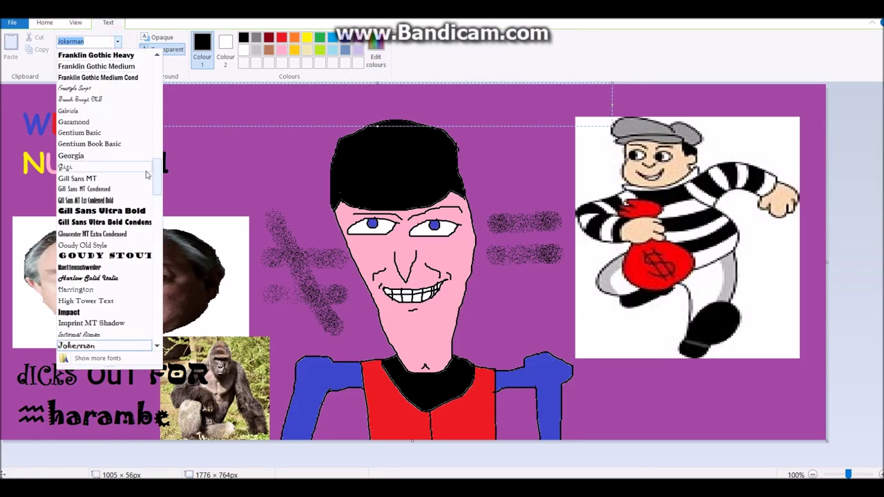
{"action": "left_click_drag", "start_coordinate": [157, 177], "coordinate": [157, 305]}
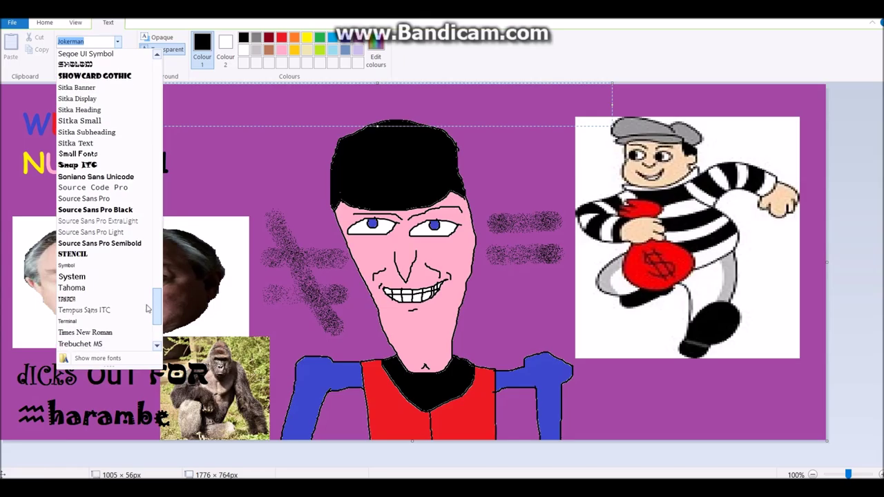
{"action": "left_click", "coordinate": [118, 332]}
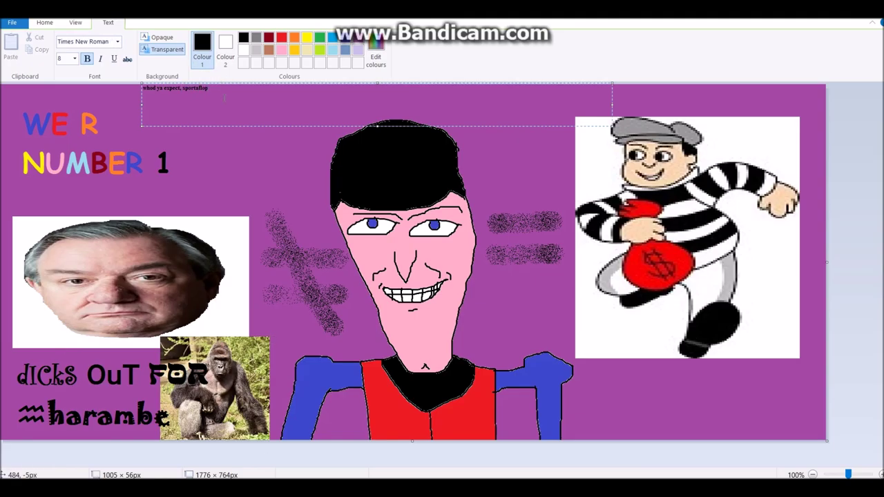
Step: Set the whole "whod ya expect, sportaflop" caption to font size 10 and finish the text box
{"action": "left_click_drag", "start_coordinate": [223, 97], "coordinate": [141, 88]}
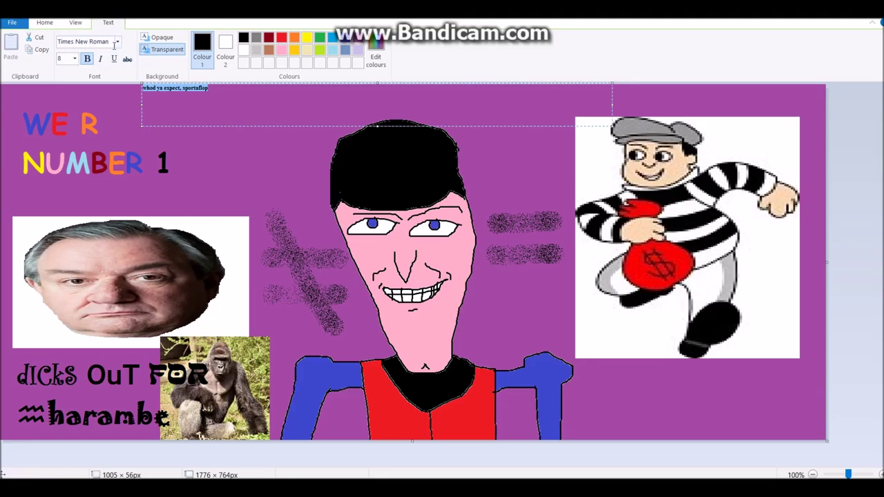
{"action": "left_click", "coordinate": [74, 59]}
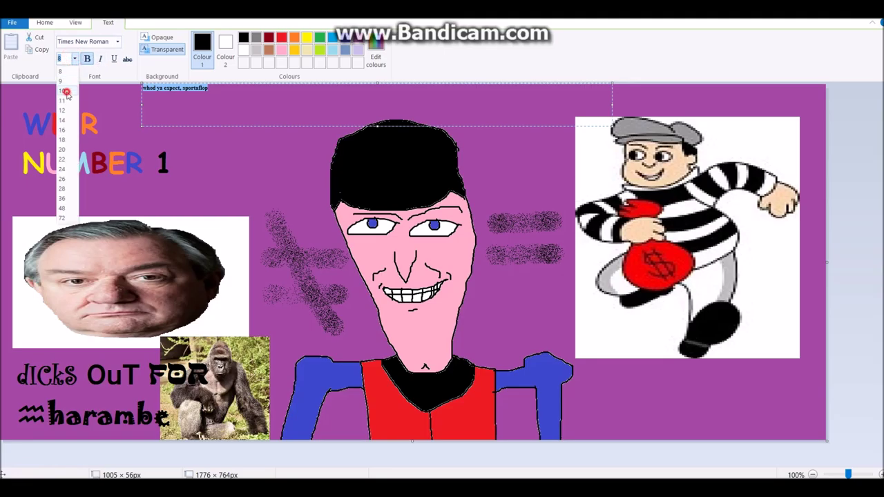
{"action": "left_click", "coordinate": [66, 91]}
{"action": "left_click", "coordinate": [245, 176]}
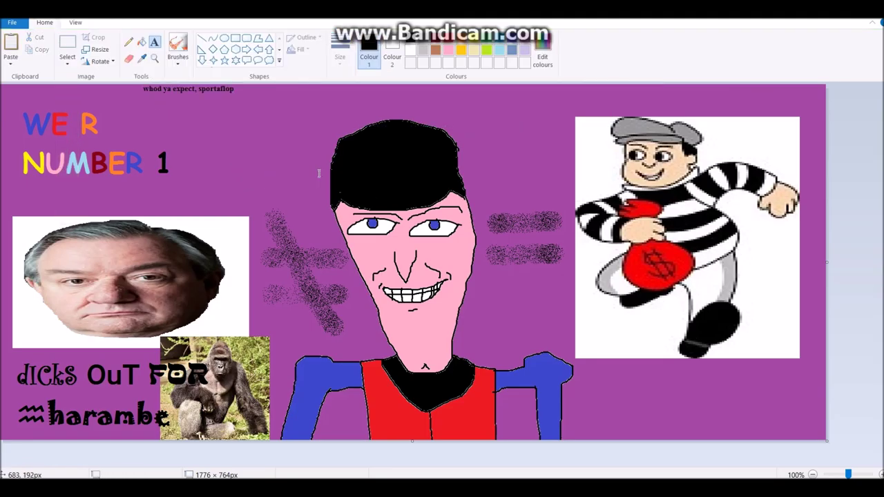